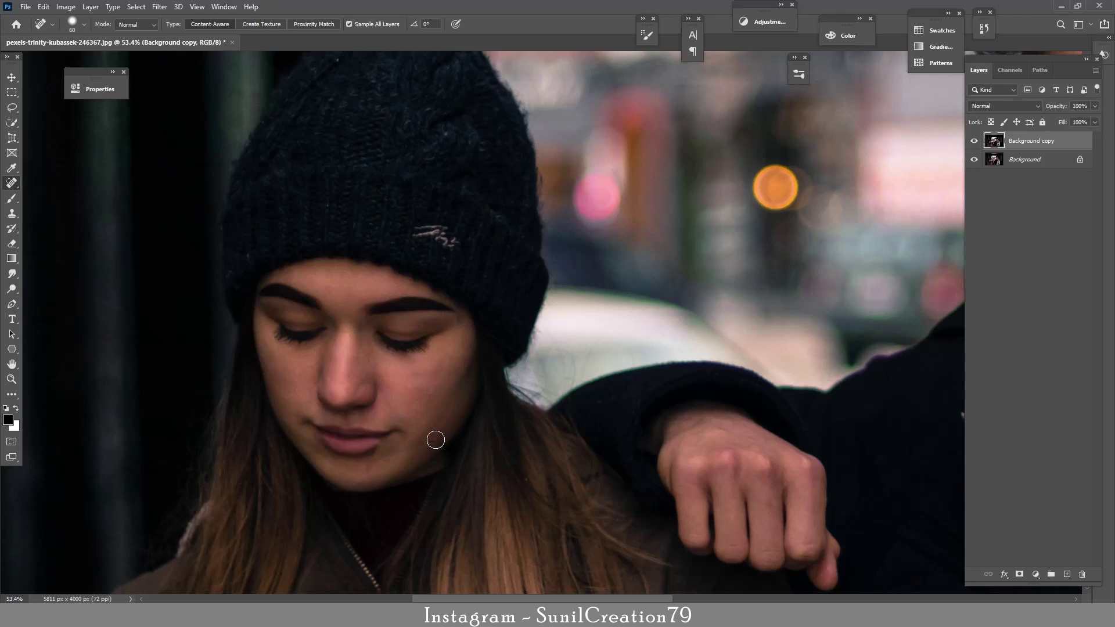
Step: Remove the moles and blemishes from the man's face and neck with the Spot Healing Brush
drag(736, 406, 416, 361)
drag(856, 146, 486, 276)
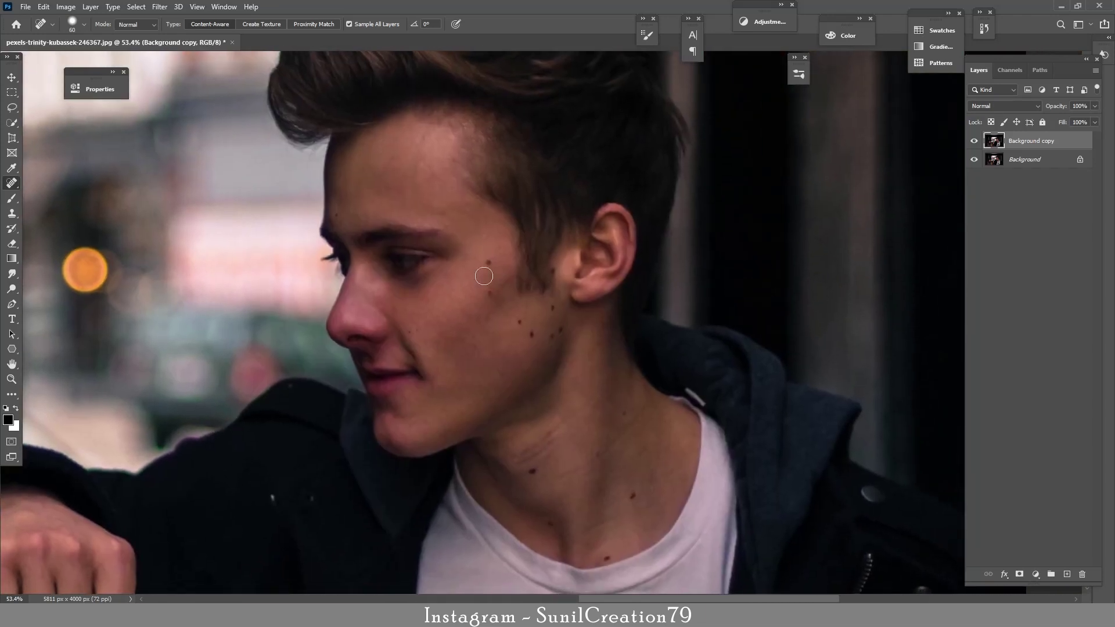
click(490, 292)
click(338, 217)
click(408, 332)
click(519, 321)
click(531, 335)
click(560, 329)
click(552, 306)
click(599, 452)
click(533, 470)
click(579, 512)
click(632, 494)
drag(552, 367, 547, 373)
drag(653, 302, 796, 276)
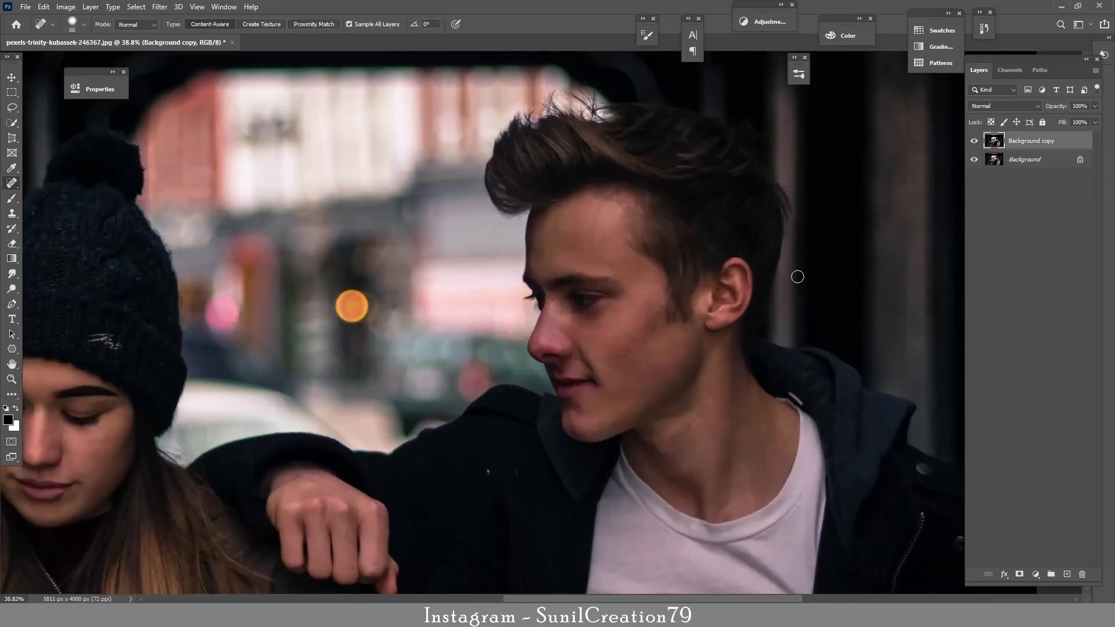
Step: Rename the retouched layer to Backup and duplicate it twice
double_click(1017, 141)
text(B)
key(Return)
key(ctrl+j)
key(ctrl+j)
click(1021, 164)
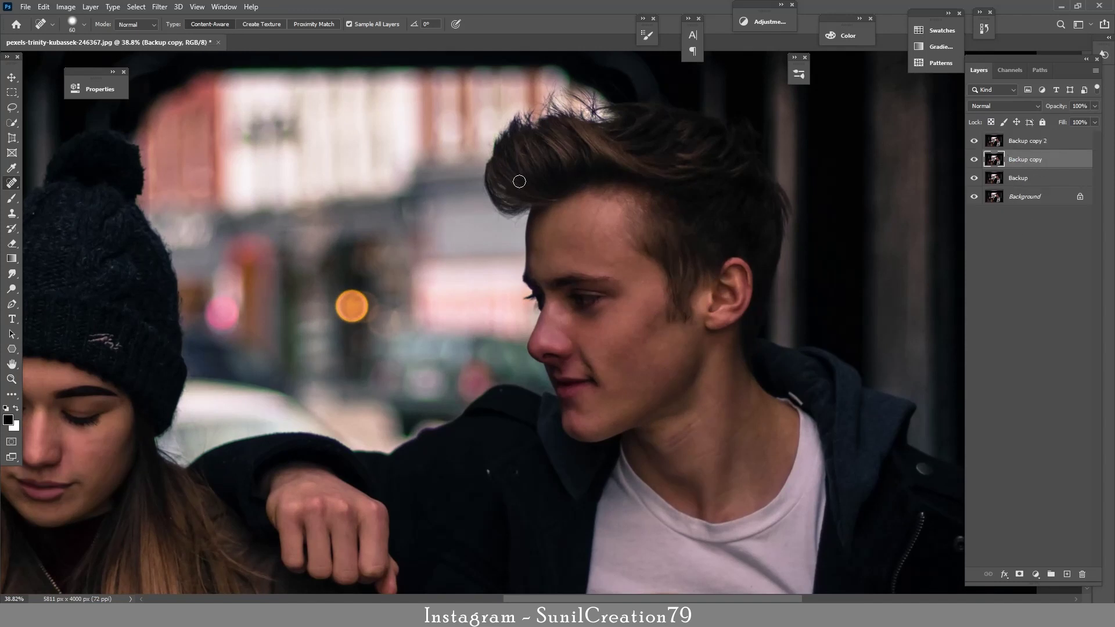
Step: Apply a High Pass filter with a 1.0 pixel radius to the Backup copy 2 layer
click(1021, 141)
click(159, 6)
click(331, 249)
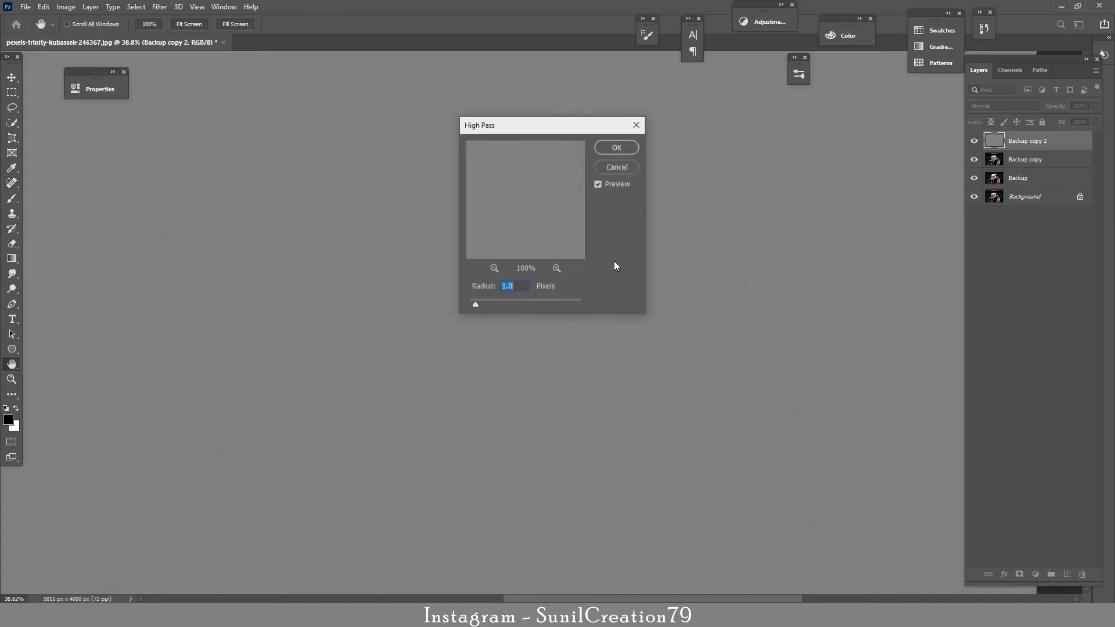
drag(526, 124, 255, 110)
click(346, 133)
Step: Set the blend mode of the High Pass layer to Linear Light
click(1013, 160)
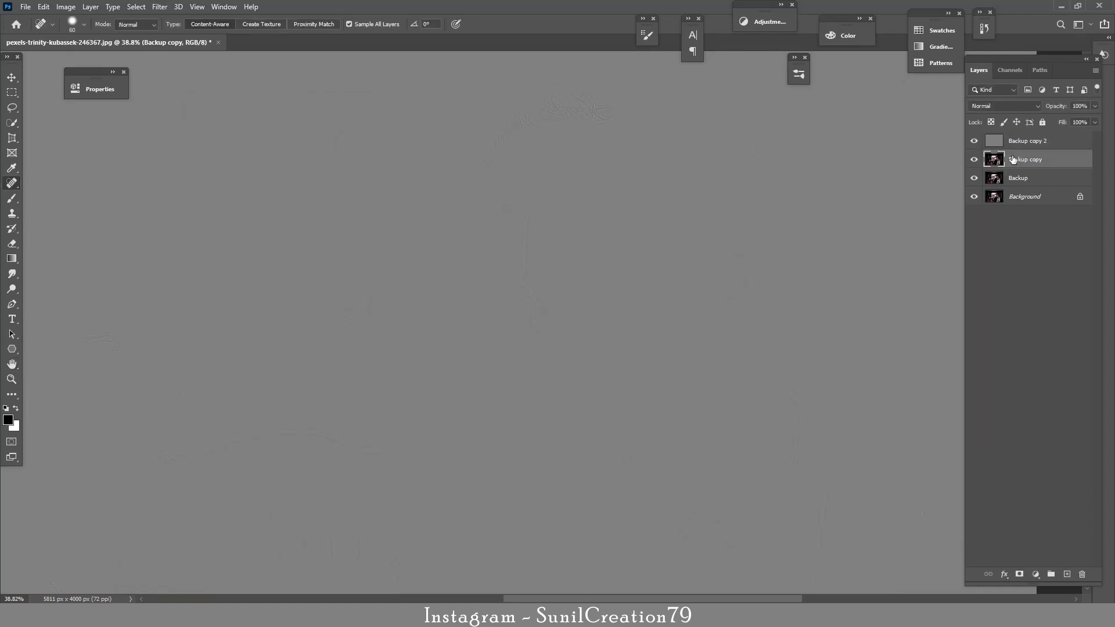
click(1019, 142)
click(1004, 106)
click(989, 281)
Step: Smooth the skin of the man's forehead on the Backup copy layer with the Mixer Brush
click(1018, 161)
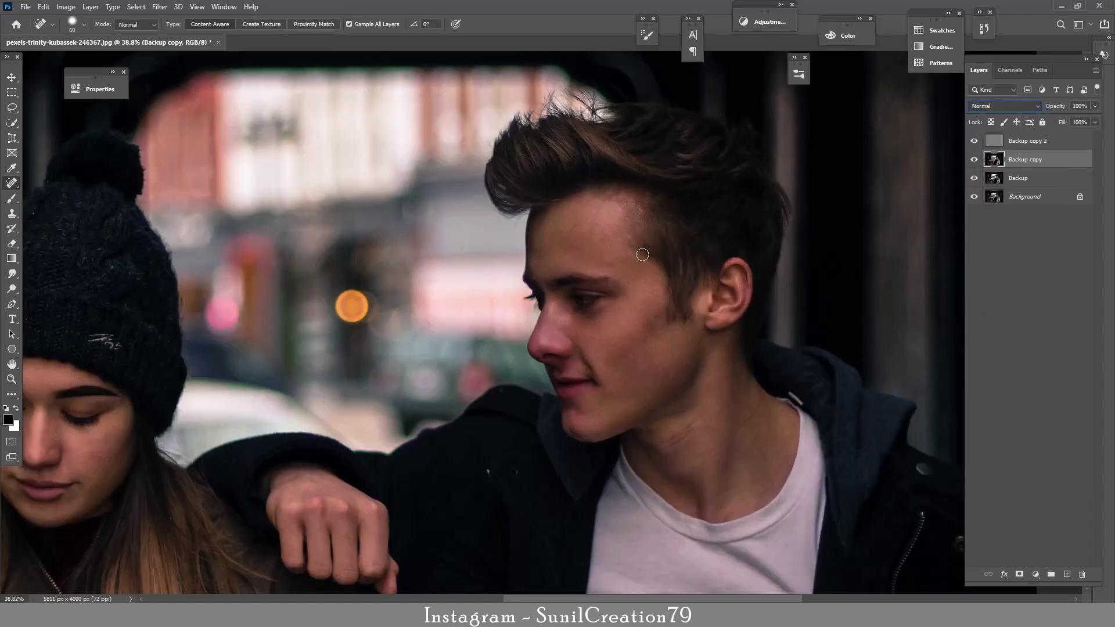
click(13, 200)
key(ctrl+space)
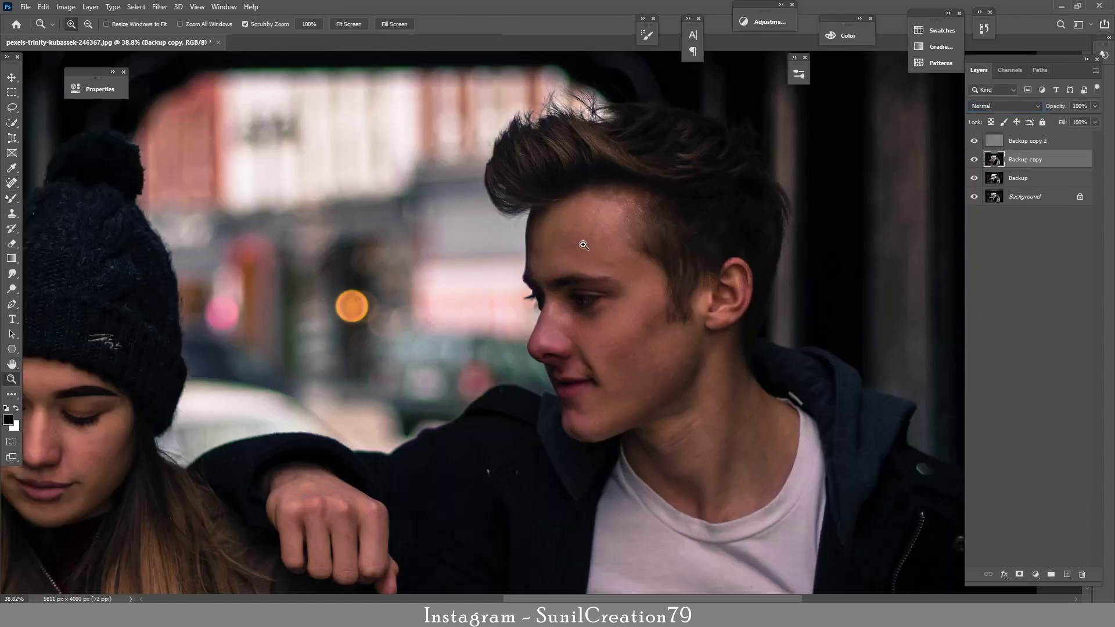
drag(582, 243, 623, 246)
mouse_move(622, 246)
mouse_down()
mouse_move(532, 235)
mouse_move(503, 194)
mouse_up()
key(ctrl+space)
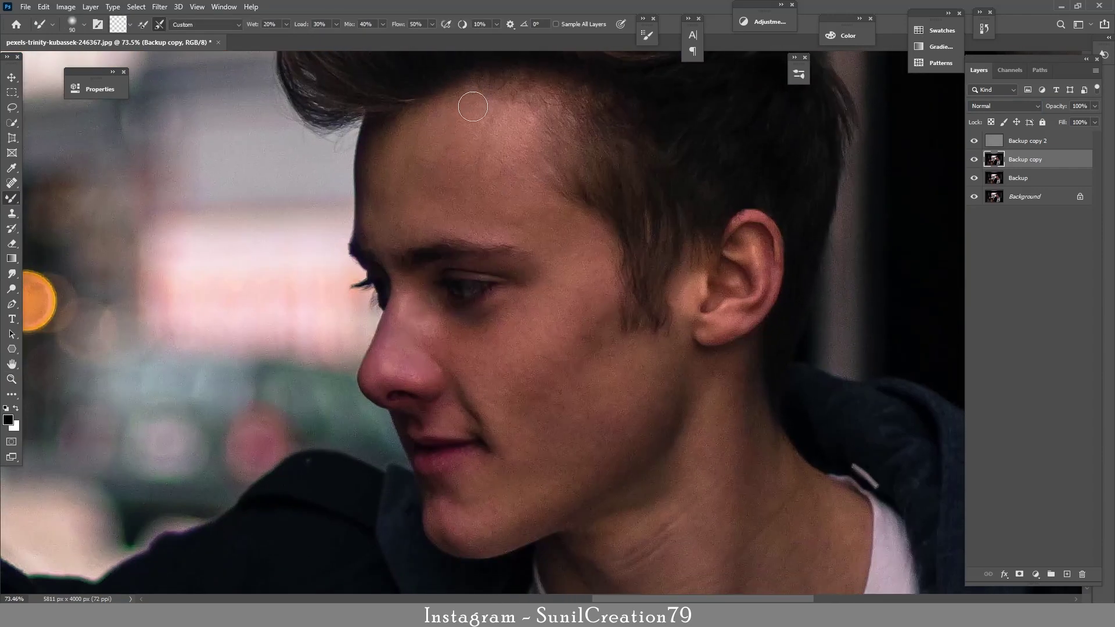
mouse_move(496, 115)
mouse_down()
mouse_move(507, 188)
mouse_move(451, 137)
mouse_move(440, 166)
mouse_move(384, 167)
mouse_move(441, 169)
mouse_move(476, 218)
mouse_move(529, 182)
mouse_move(506, 183)
mouse_move(482, 158)
mouse_move(448, 173)
mouse_move(414, 155)
mouse_up()
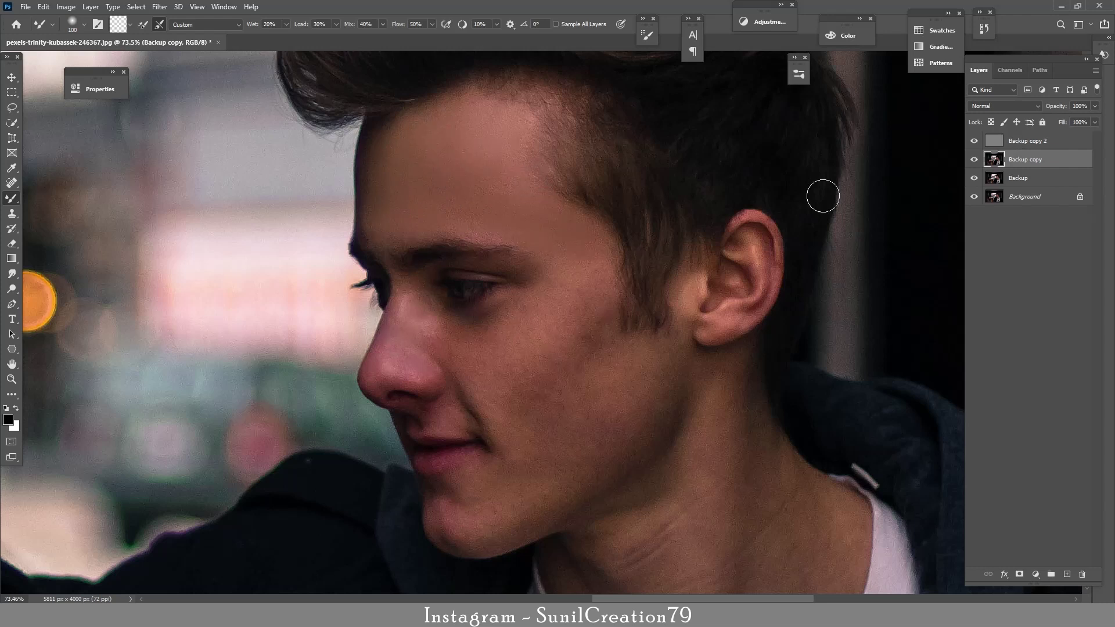
Step: Blend the skin on the man's nose, cheek and jaw with the Mixer Brush, adapting the brush size to each area
key(bracketleft)
key(bracketleft)
drag(400, 313, 394, 284)
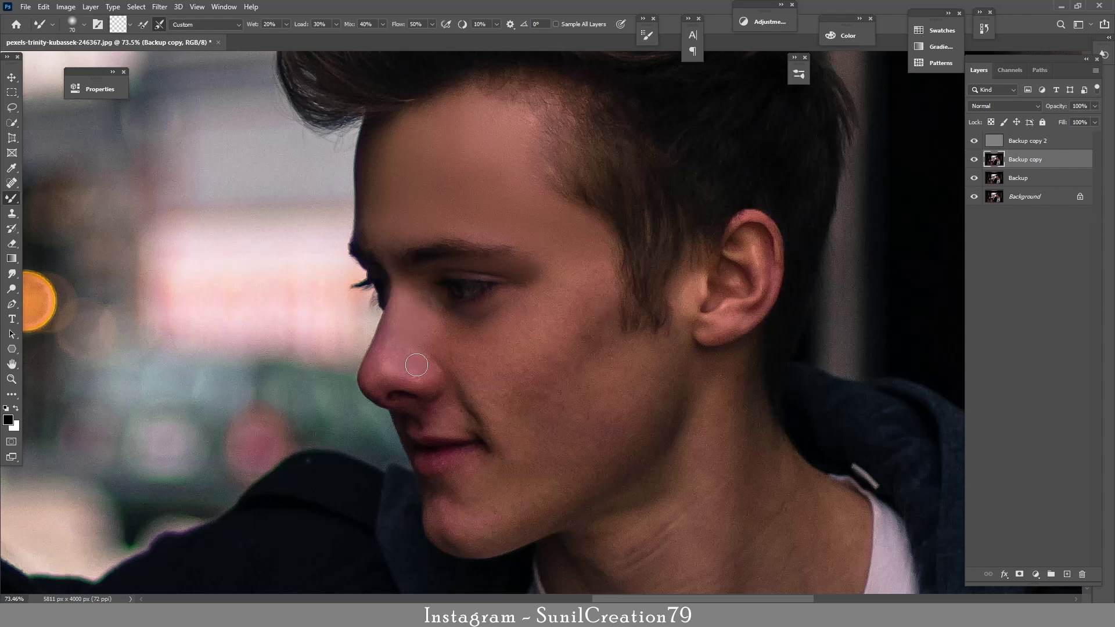
key(bracketleft)
key(bracketright)
key(bracketright)
key(bracketright)
key(bracketright)
key(bracketright)
key(bracketleft)
key(bracketleft)
key(bracketleft)
key(bracketleft)
key(bracketleft)
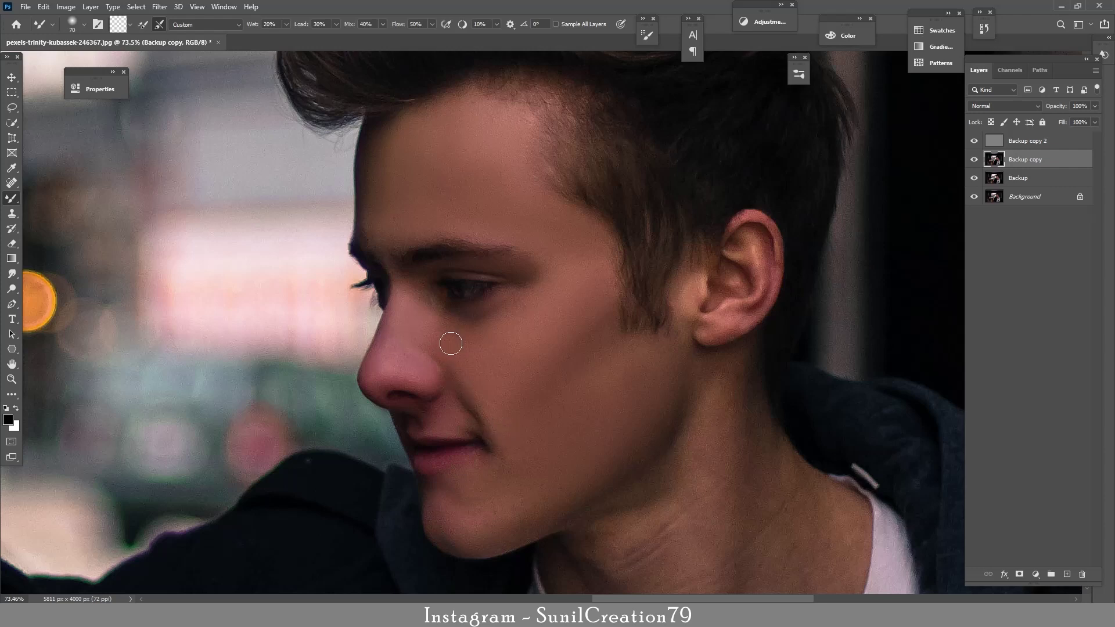
key(bracketleft)
Step: Smooth the skin of the man's ear using a smaller Mixer Brush
mouse_move(767, 282)
mouse_down()
mouse_move(605, 283)
mouse_move(596, 273)
mouse_up()
key(bracketleft)
key(bracketleft)
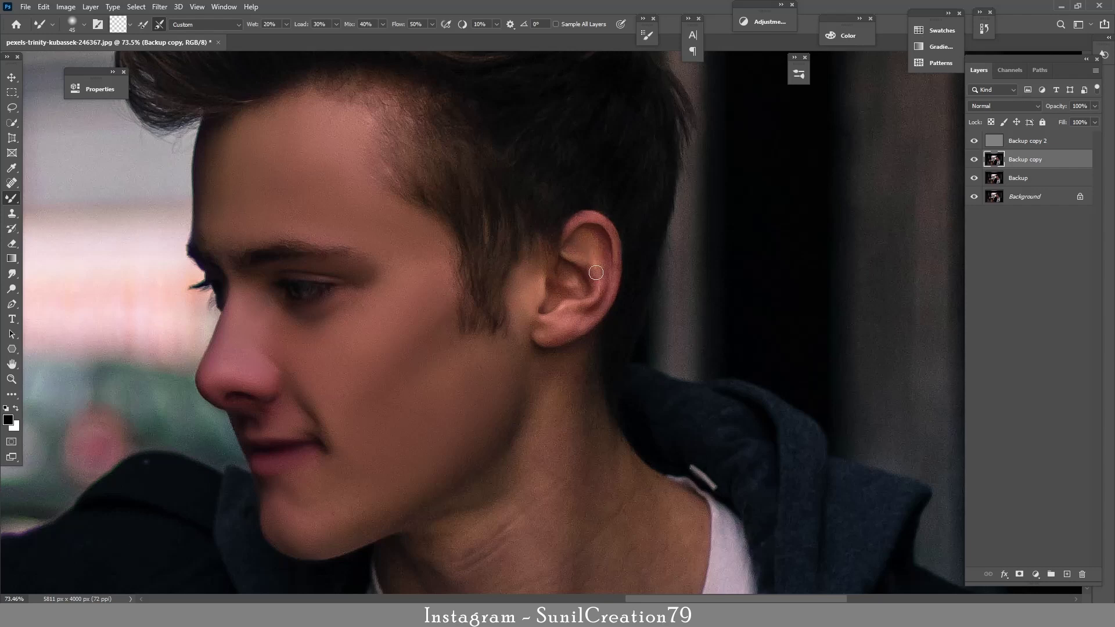
drag(565, 326, 571, 289)
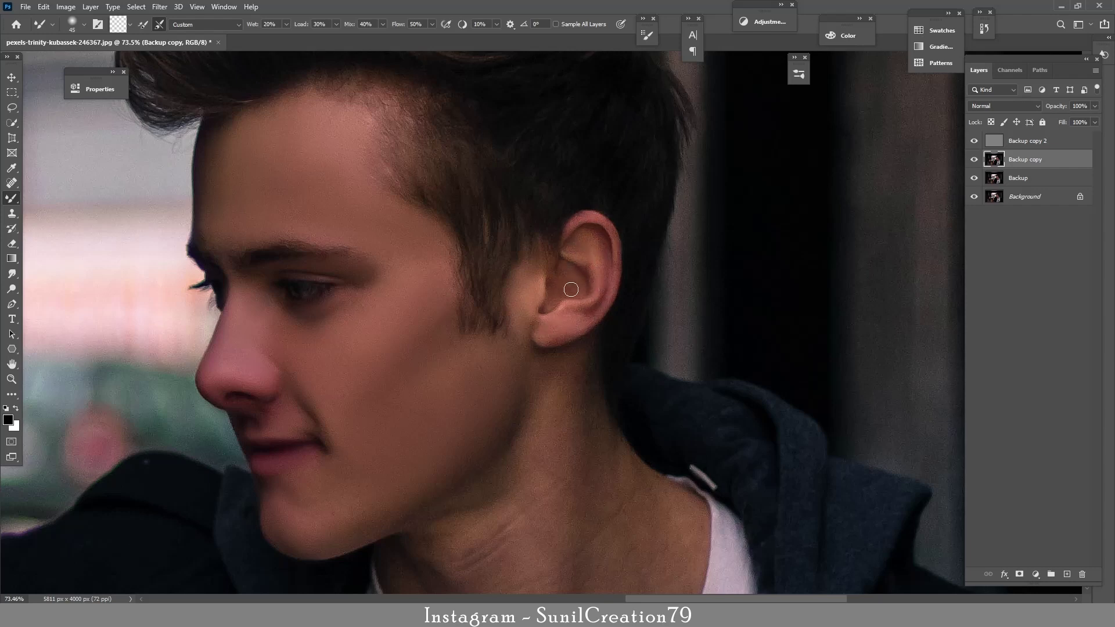
Step: Smooth the skin and creases on the man's neck down to the shirt collar with a larger Mixer Brush
drag(552, 430, 538, 368)
key(bracketright)
key(bracketright)
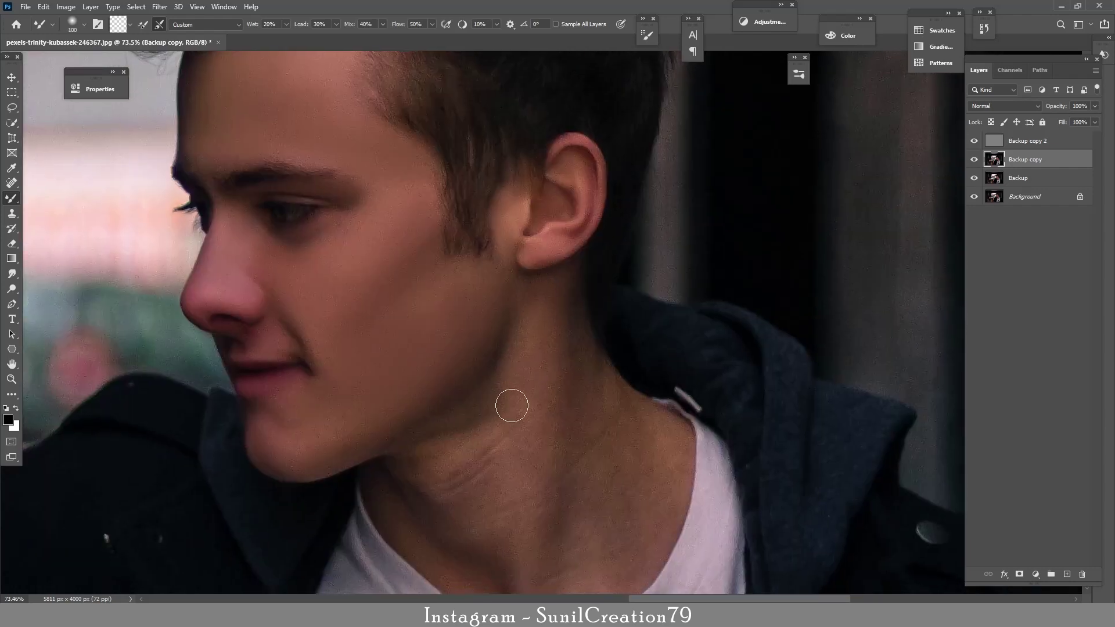
drag(598, 398, 564, 266)
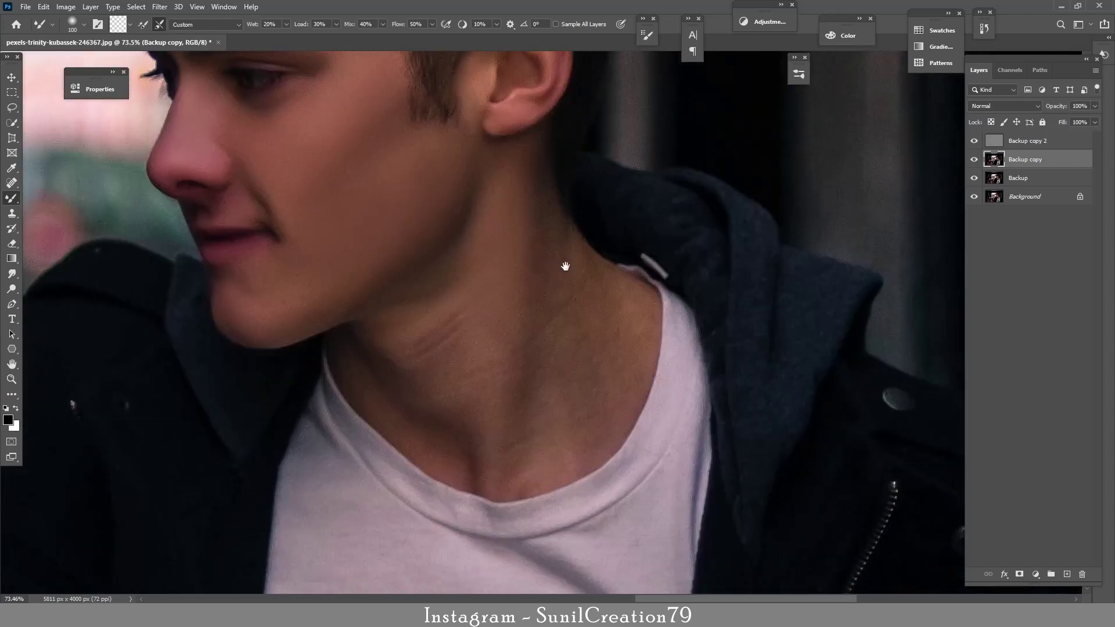
drag(547, 221, 489, 395)
key(bracketright)
key(bracketright)
mouse_move(506, 337)
mouse_down()
mouse_move(440, 372)
mouse_move(464, 330)
mouse_up()
key(bracketleft)
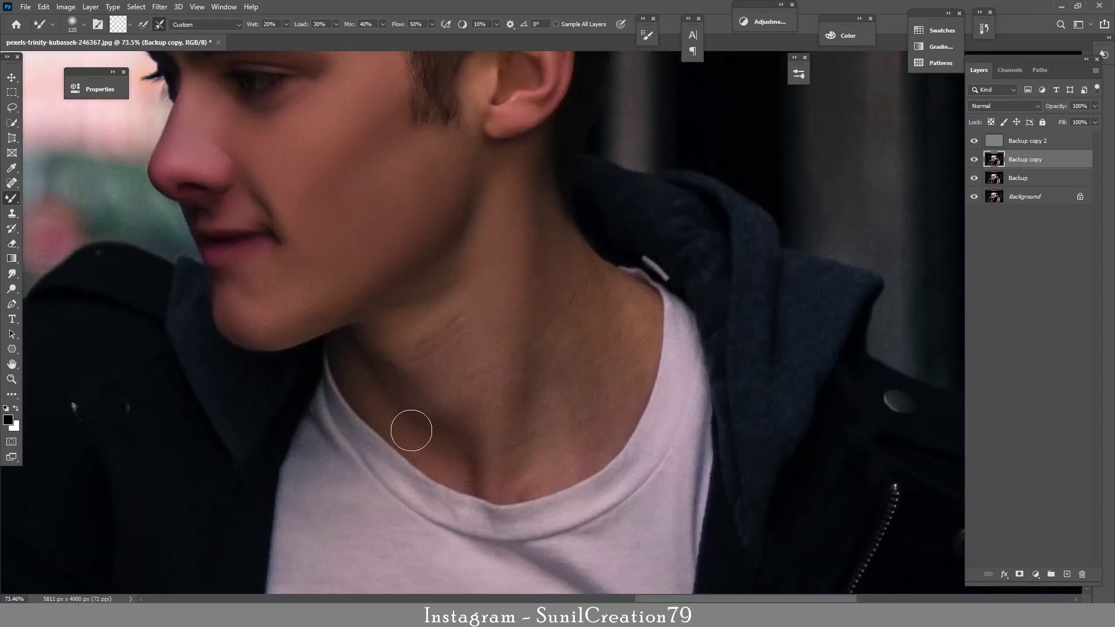
mouse_move(411, 430)
mouse_down()
mouse_move(485, 433)
mouse_move(481, 377)
mouse_move(559, 291)
mouse_move(629, 363)
mouse_move(560, 229)
mouse_move(631, 352)
mouse_move(589, 447)
mouse_move(524, 478)
mouse_move(543, 453)
mouse_move(537, 378)
mouse_move(466, 424)
mouse_up()
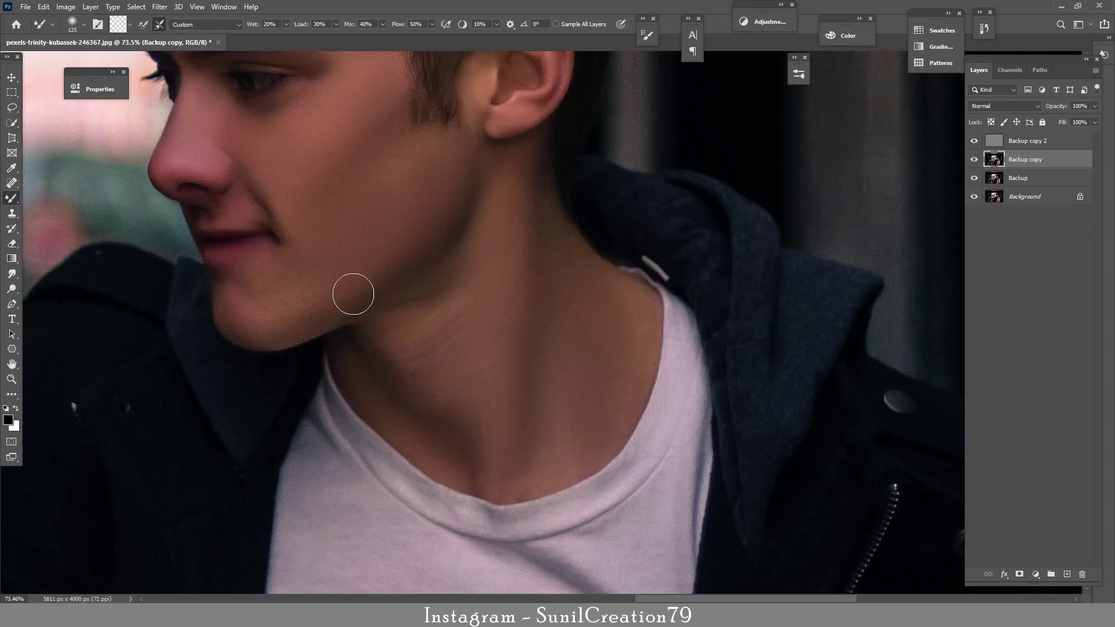
Step: Smooth the skin on the back, knuckles and fingers of the man's hand with the Mixer Brush
mouse_move(494, 231)
mouse_down()
mouse_move(647, 349)
mouse_move(831, 357)
mouse_up()
drag(232, 337, 594, 262)
key(bracketleft)
key(bracketleft)
mouse_move(447, 500)
mouse_down()
mouse_move(412, 295)
mouse_move(399, 296)
mouse_move(366, 259)
mouse_move(428, 256)
mouse_up()
key(bracketright)
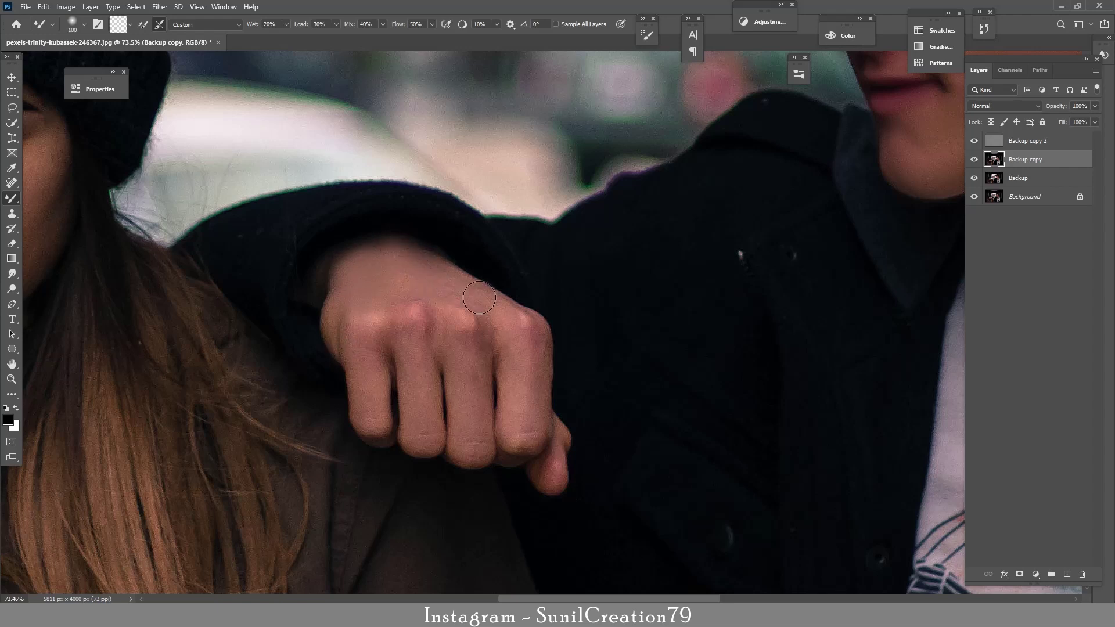
mouse_move(468, 301)
mouse_down()
mouse_move(458, 312)
mouse_move(516, 298)
mouse_move(530, 448)
mouse_move(555, 464)
mouse_up()
mouse_move(457, 354)
mouse_down()
mouse_move(396, 319)
mouse_move(368, 350)
mouse_move(358, 432)
mouse_move(321, 370)
mouse_move(358, 368)
mouse_move(350, 348)
mouse_move(369, 381)
mouse_move(375, 317)
mouse_up()
Step: Smooth the skin across the woman's face with the Mixer Brush, keeping the eyes, brows and lips defined
mouse_move(206, 305)
mouse_down()
mouse_move(661, 401)
mouse_move(655, 408)
mouse_up()
key(bracketleft)
key(bracketleft)
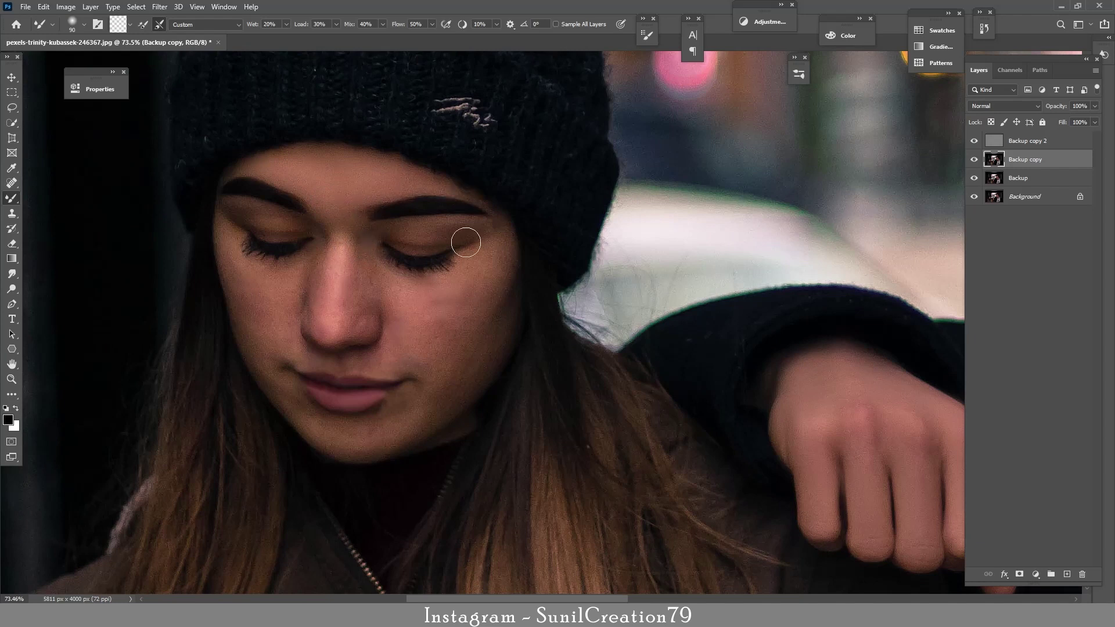
key(bracketleft)
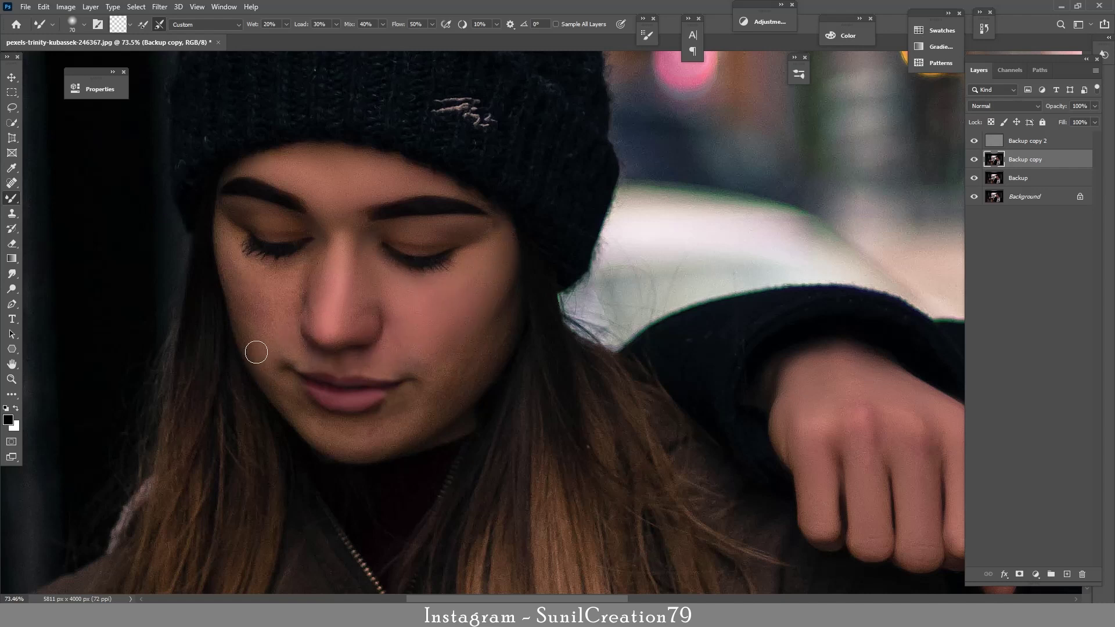
key(bracketright)
key(bracketright)
key(bracketleft)
key(bracketleft)
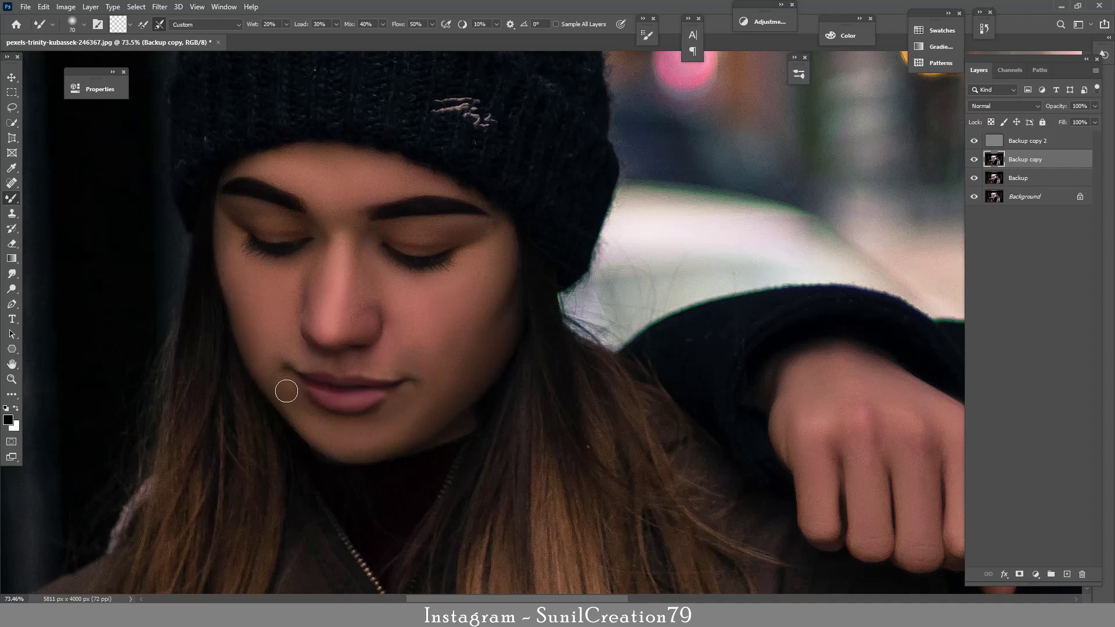
Step: Set the opacity of the Backup copy 2 layer to 50% and check its effect by toggling its visibility
key(ctrl+space)
drag(588, 281, 571, 300)
mouse_move(745, 235)
mouse_down()
mouse_move(674, 273)
mouse_move(778, 279)
mouse_up()
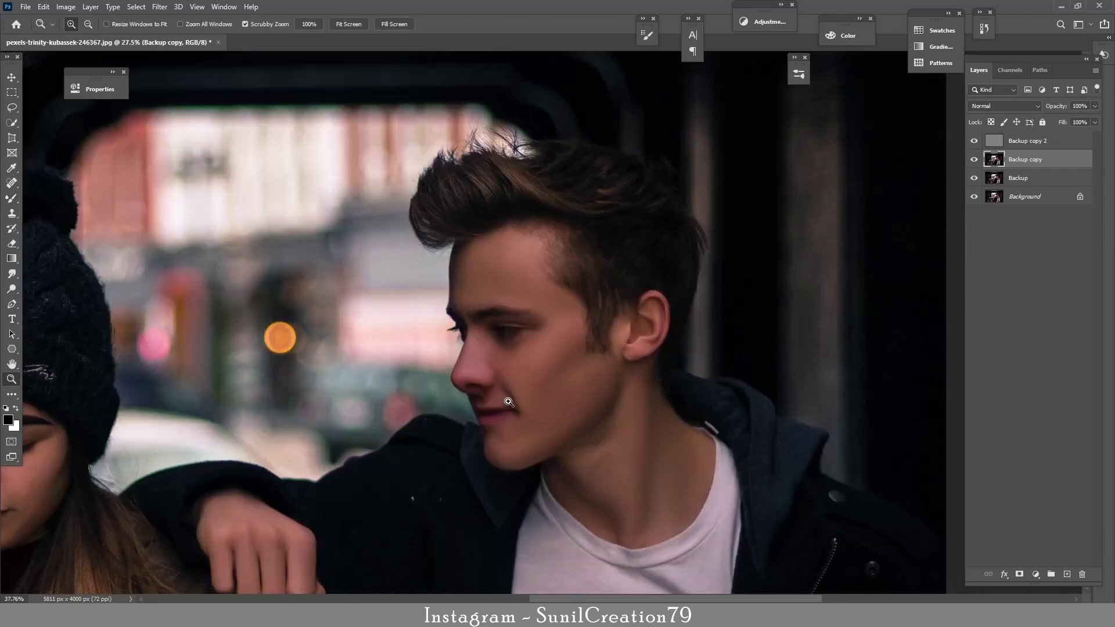
drag(508, 400, 561, 392)
click(1045, 140)
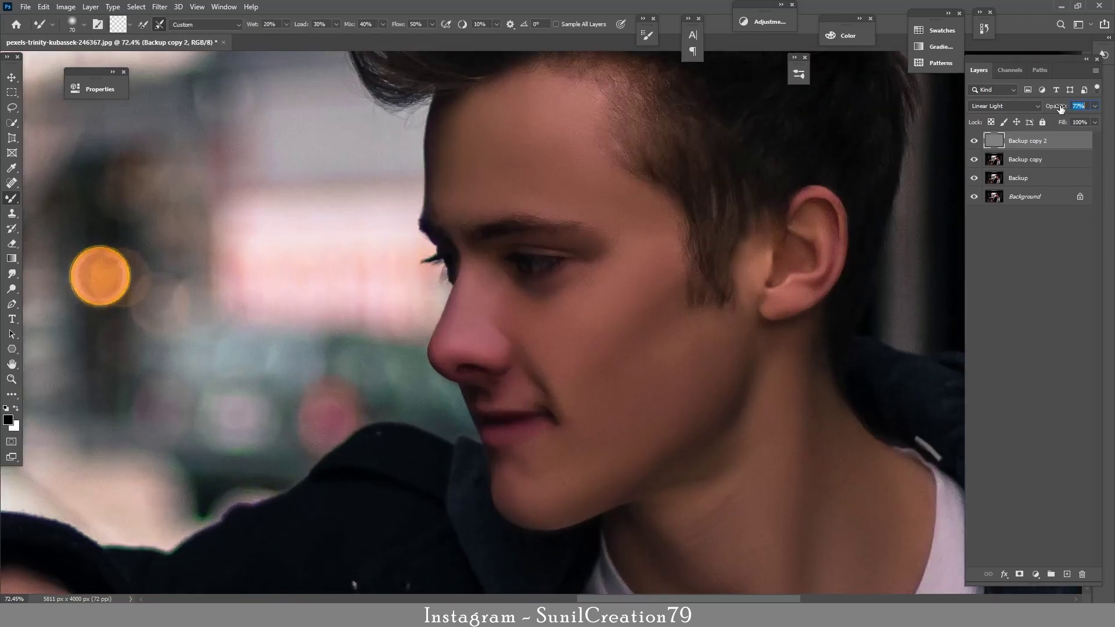
text(50)
key(Return)
click(973, 142)
click(973, 142)
Step: Add a Black & White adjustment layer above the Backup copy 2 layer
key(ctrl+space)
drag(575, 265, 554, 280)
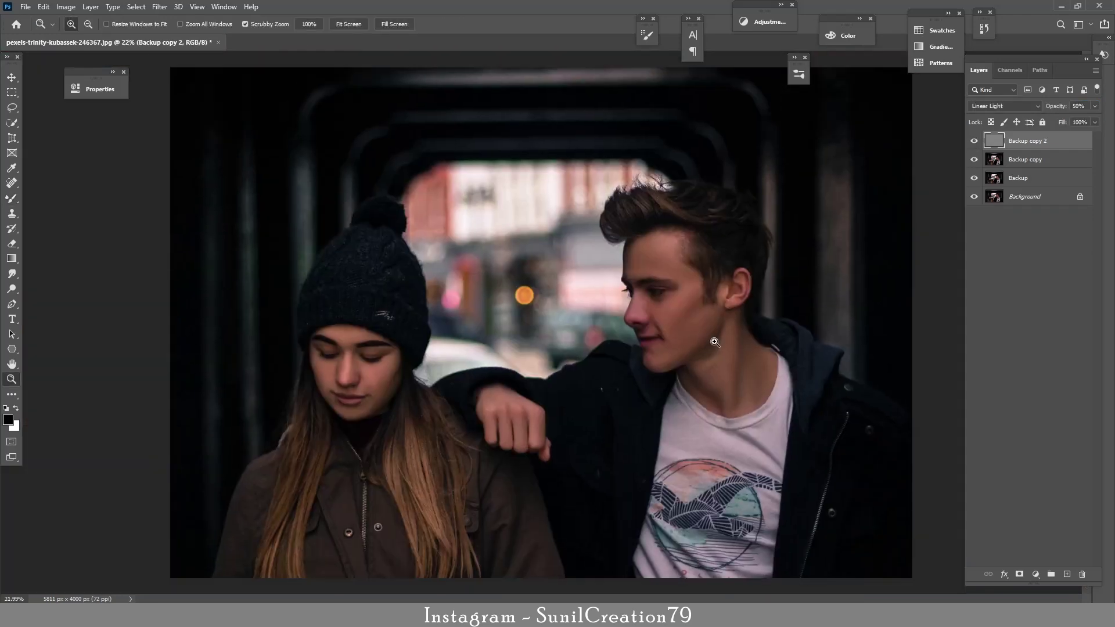
drag(715, 341, 745, 337)
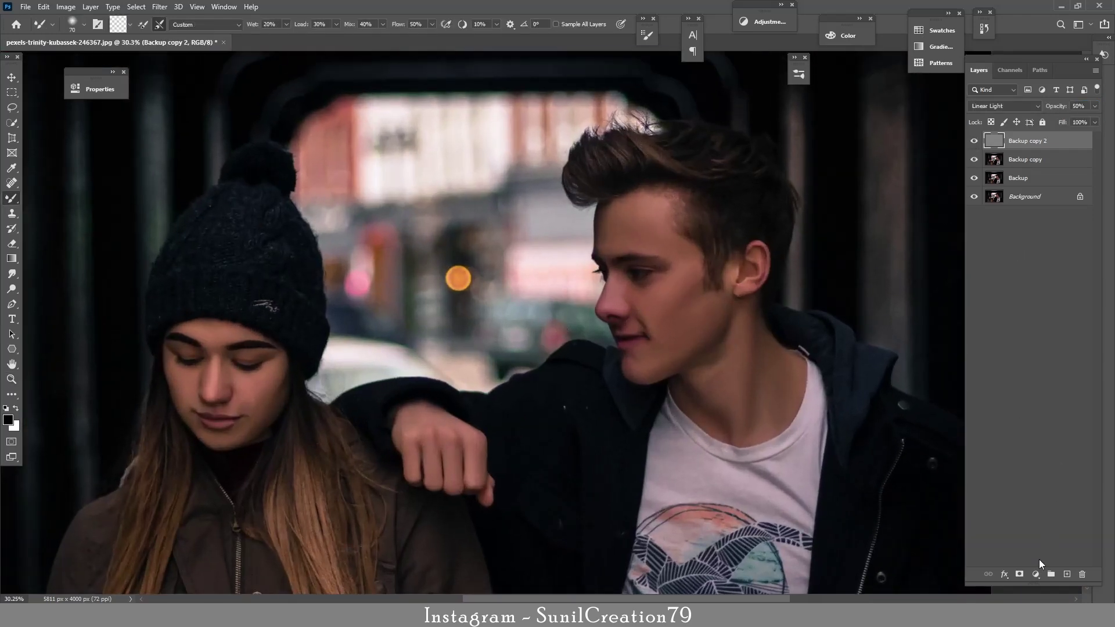
click(1035, 574)
click(1045, 486)
click(273, 84)
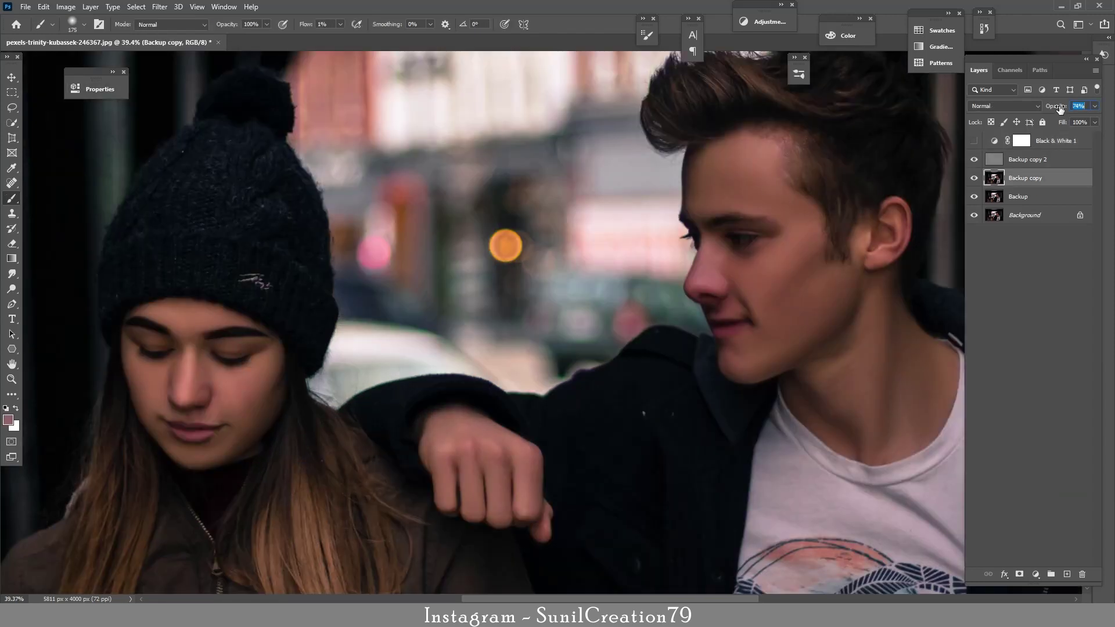
Step: Compare the whole image with the Backup copy and Black & White 1 layers shown and hidden
click(974, 178)
click(974, 179)
click(1020, 142)
click(1028, 166)
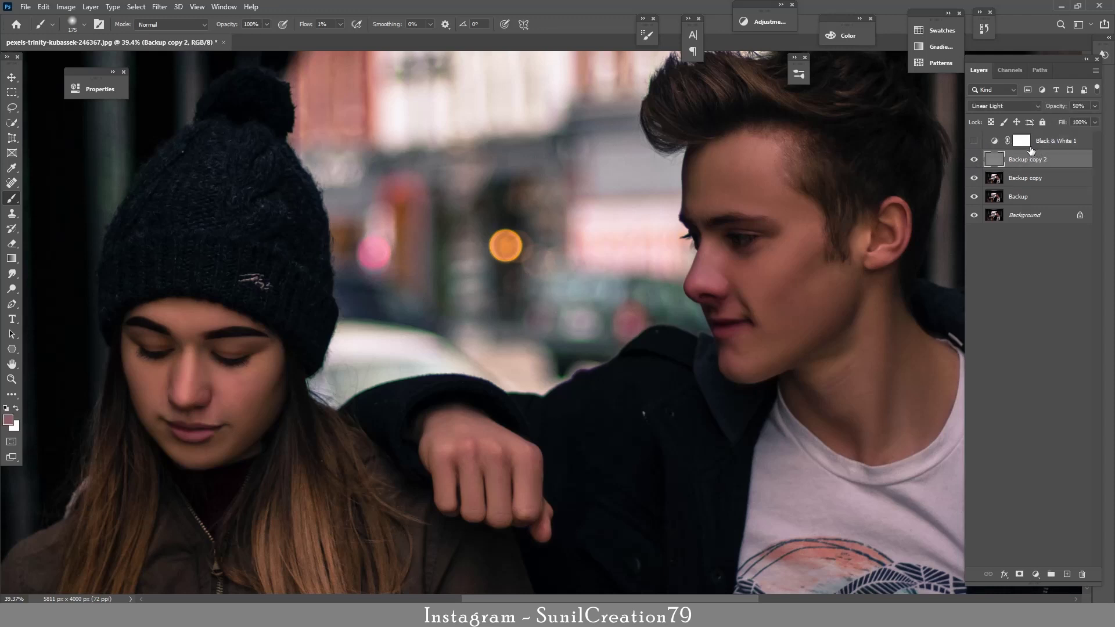
click(975, 142)
click(977, 143)
key(ctrl+0)
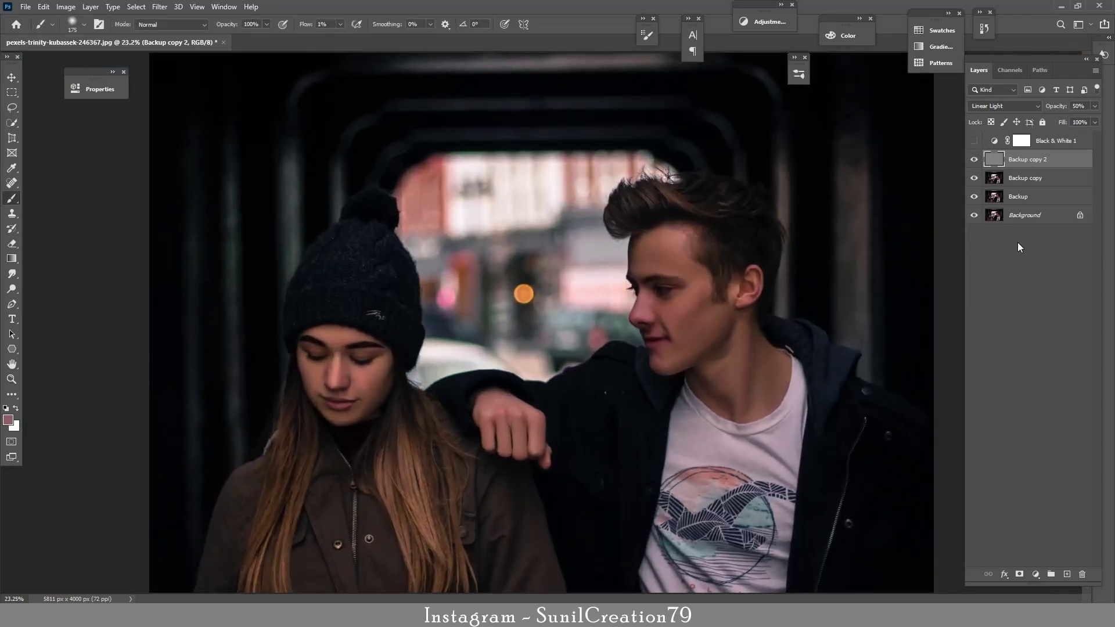
Step: Stamp all visible layers into a new layer and open it in the Camera Raw Filter
key(ctrl+shift+alt+e)
click(159, 6)
click(185, 79)
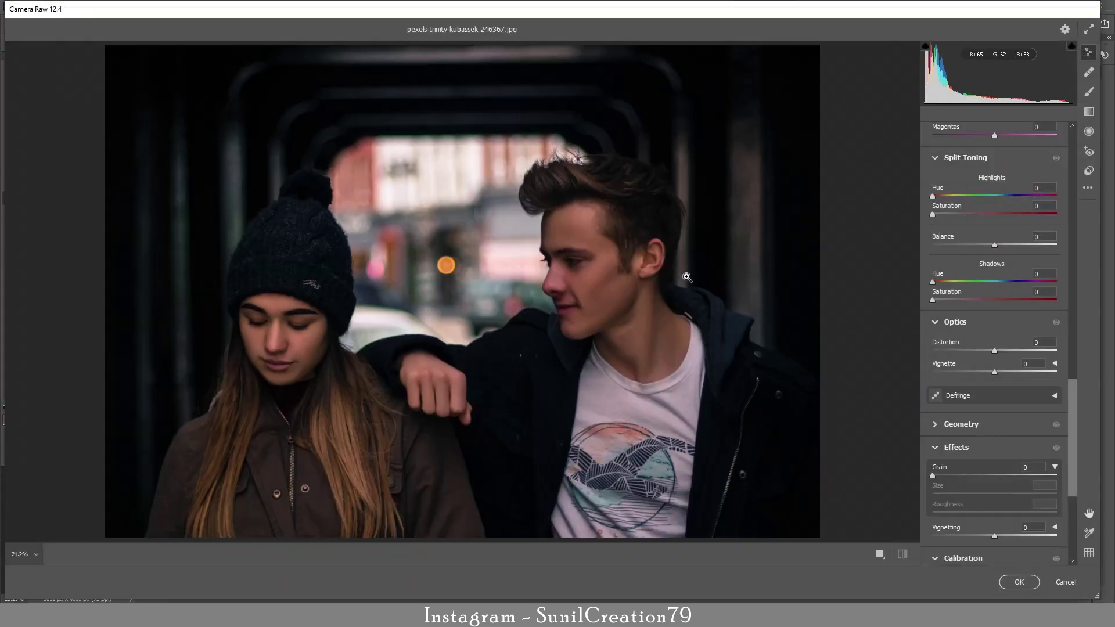
Step: In the Color Mixer, set saturation to Reds +25 and Yellows +22, and hue to Reds +21 and Yellows -100
drag(1071, 386, 1072, 317)
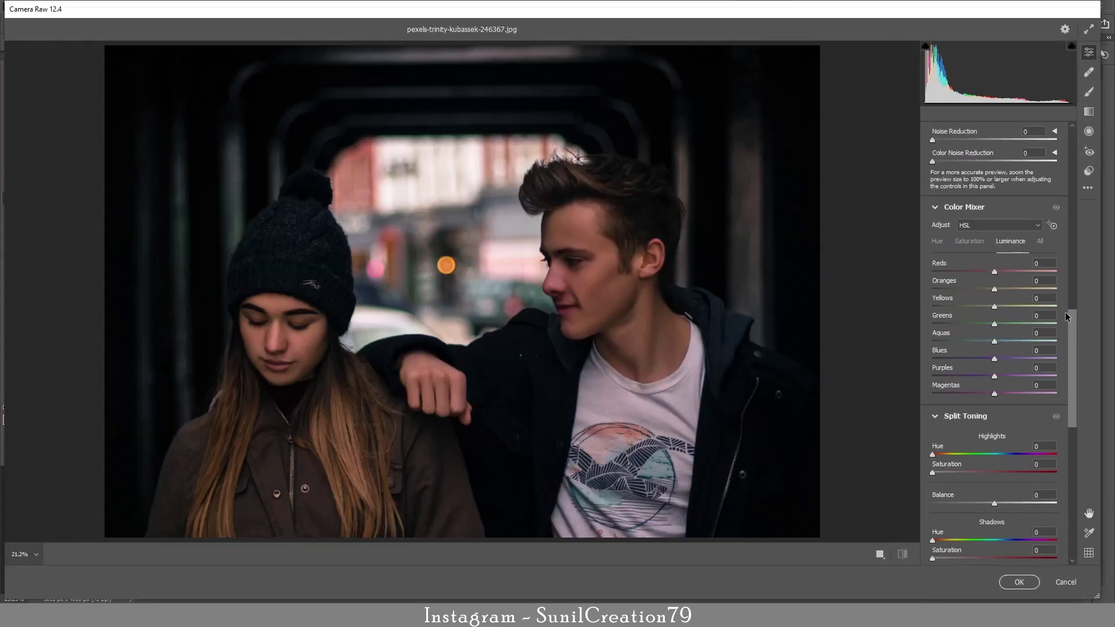
click(969, 244)
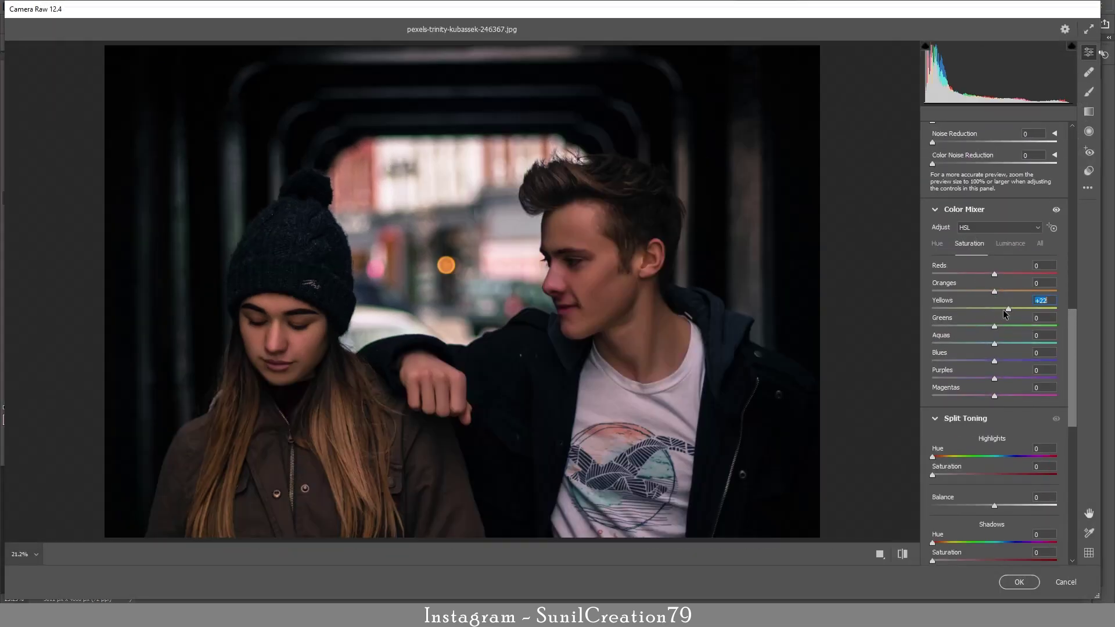
click(936, 243)
mouse_move(994, 309)
mouse_down()
mouse_move(929, 317)
mouse_move(998, 299)
mouse_up()
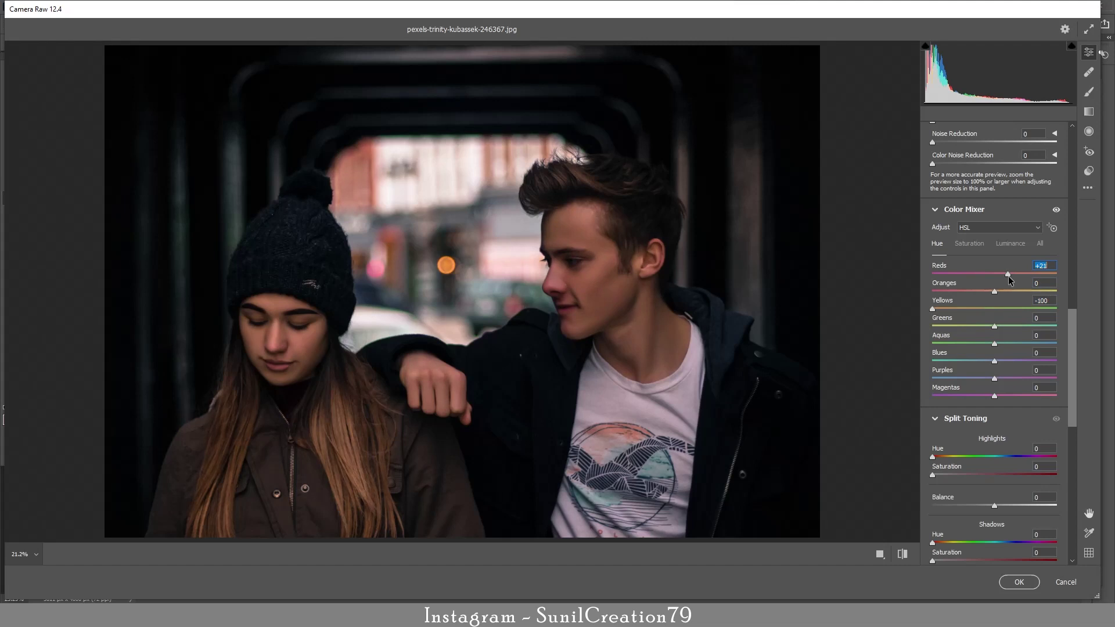
click(1010, 243)
drag(994, 291, 1007, 309)
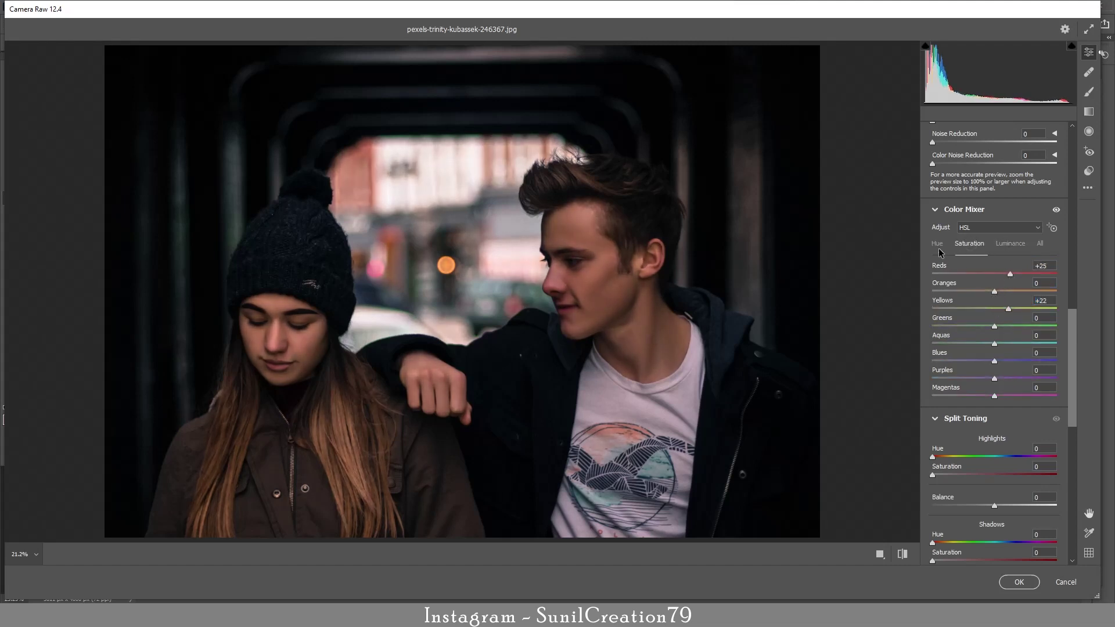
Step: In the Calibration settings, set the Blue Primary hue to -9 and its saturation to +33
scroll(993, 348, down, 10)
drag(994, 534, 1016, 555)
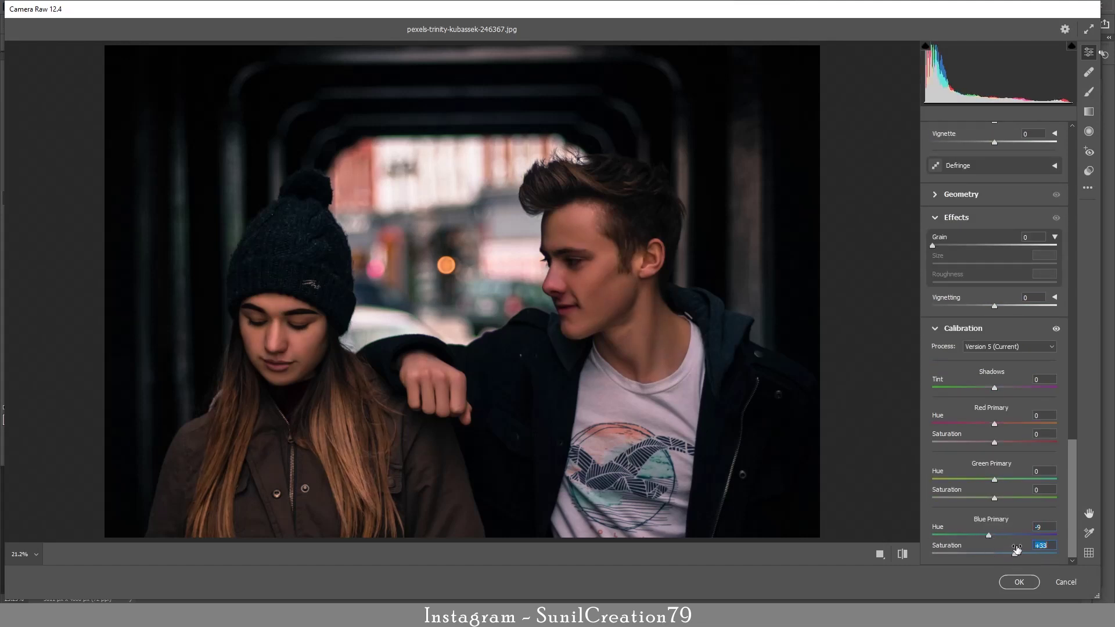
Step: Review the hue, saturation and luminance settings together in the Color Mixer, then apply the Camera Raw grading
scroll(1073, 449, up, 10)
scroll(1009, 445, down, 1)
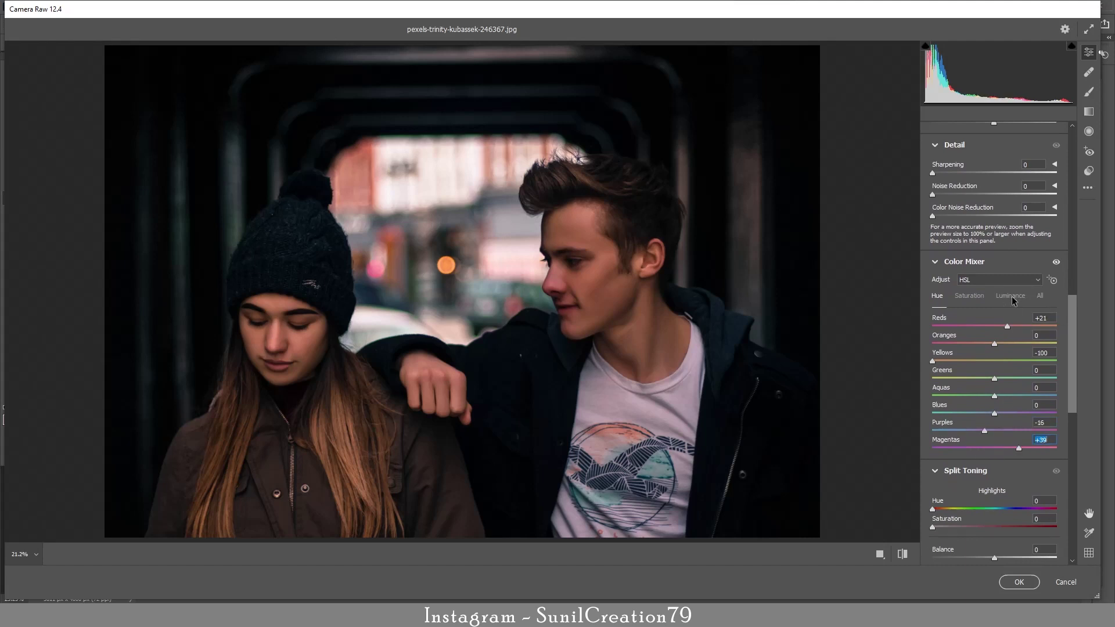
click(1040, 297)
key(j)
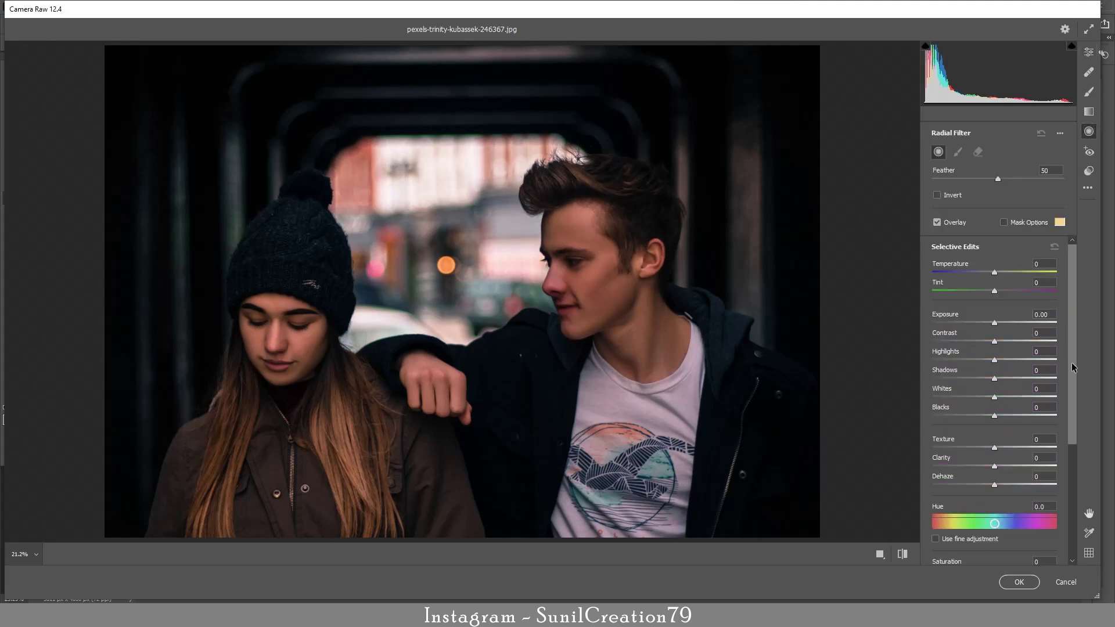
drag(1072, 368, 1075, 303)
key(e)
scroll(1003, 267, down, 3)
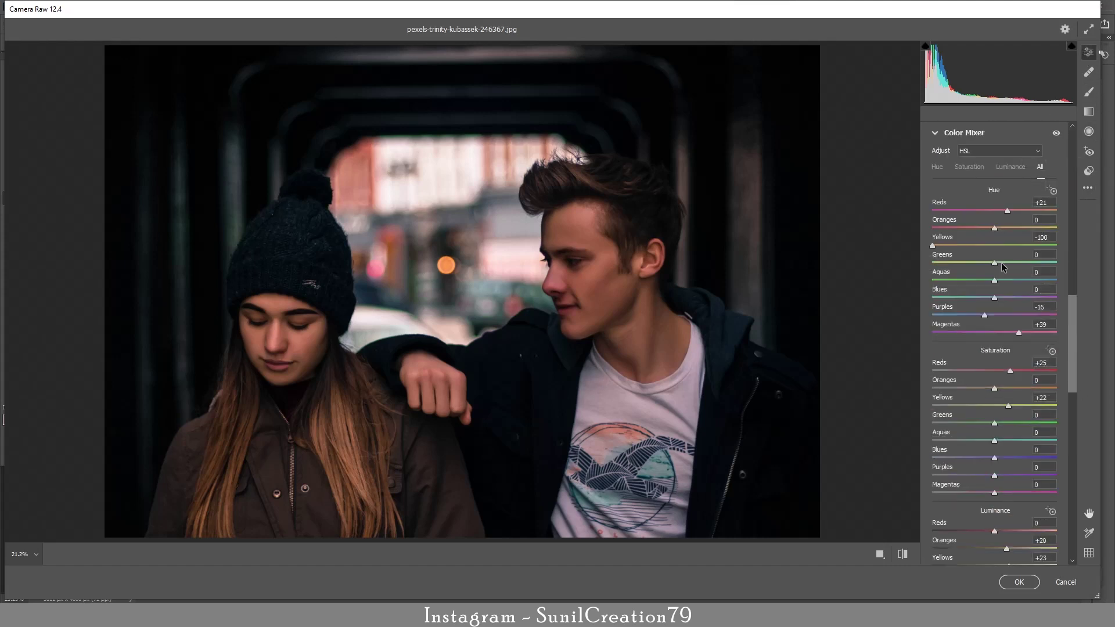
click(1038, 150)
click(975, 169)
drag(1074, 369, 1074, 151)
click(1019, 581)
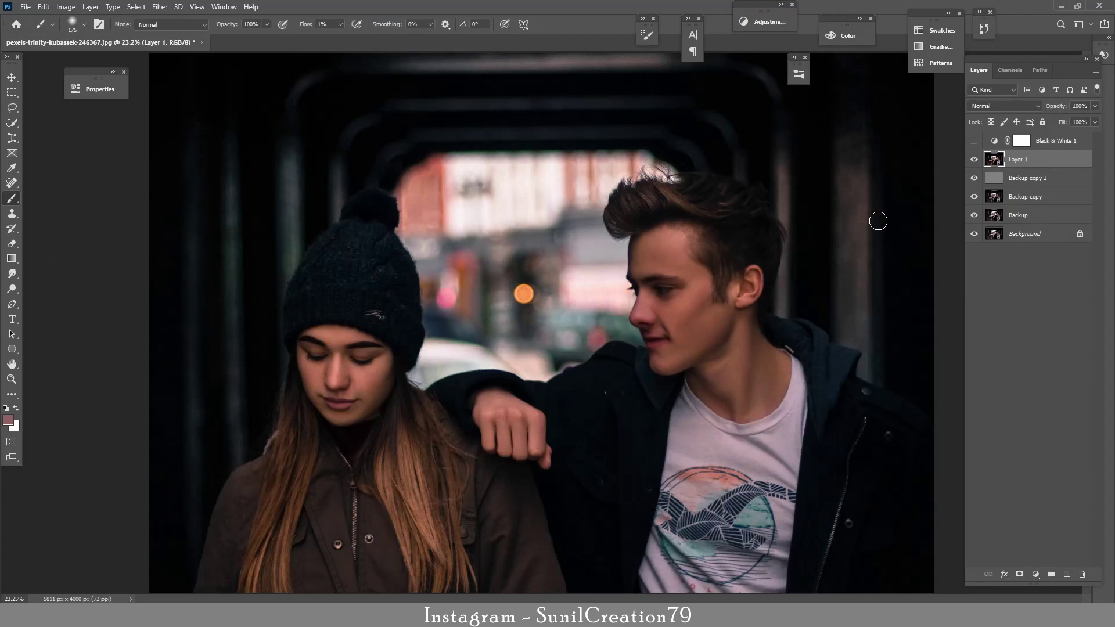
Step: Add a new layer above Layer 1, fill it with 50% gray and set its blend mode to Overlay
key(ctrl+space)
mouse_move(677, 256)
mouse_down()
mouse_move(713, 258)
mouse_move(679, 258)
mouse_up()
click(1066, 574)
key(shift+F5)
click(563, 164)
click(564, 260)
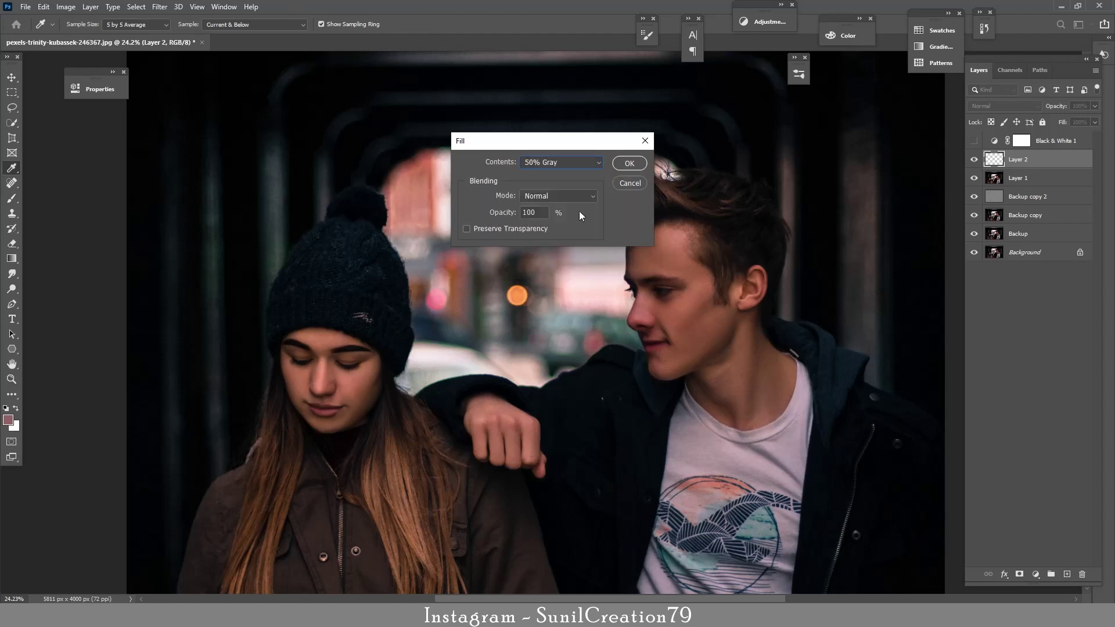
click(629, 163)
click(1003, 105)
click(999, 241)
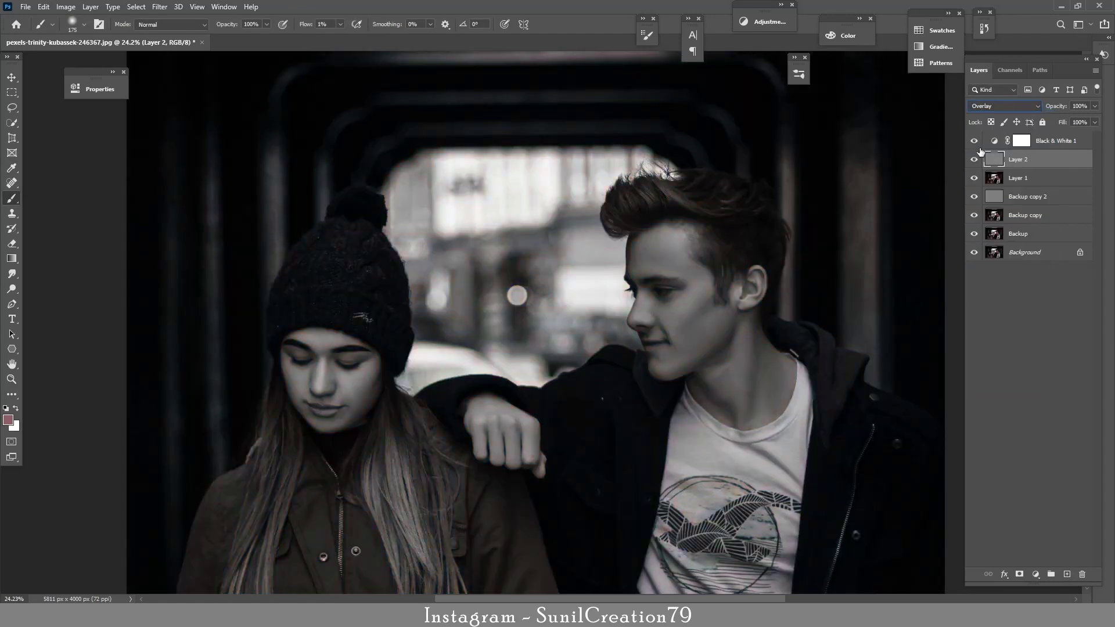
Step: Dodge the man's forehead on the gray layer with midtones at 3% exposure, then compare the layer shown and hidden
text(o)
text(3)
key(Return)
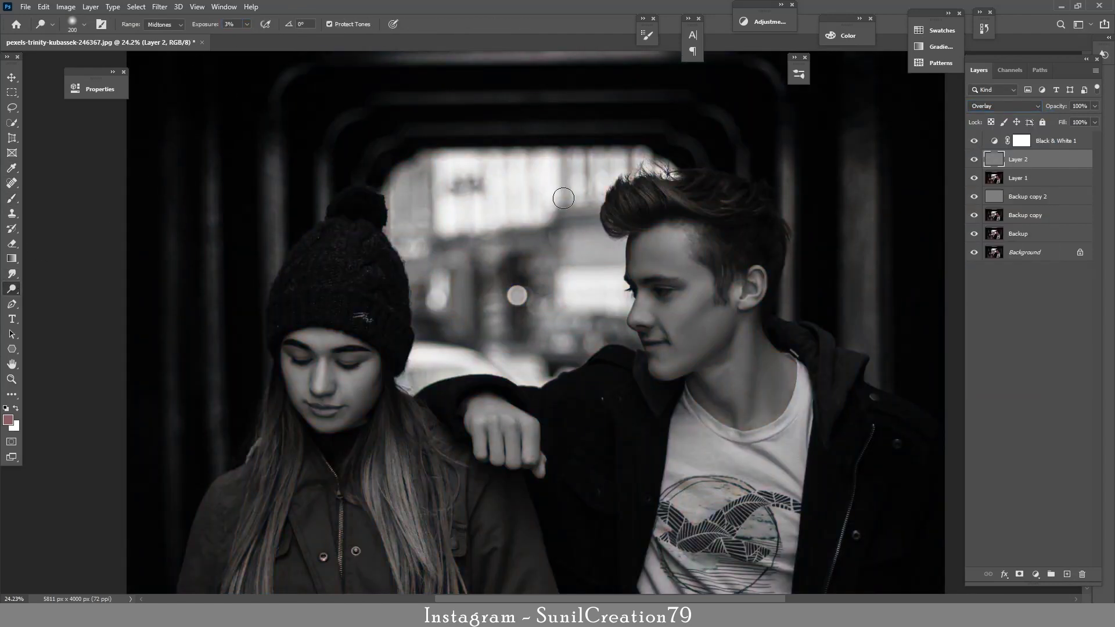
scroll(619, 186, up, 4)
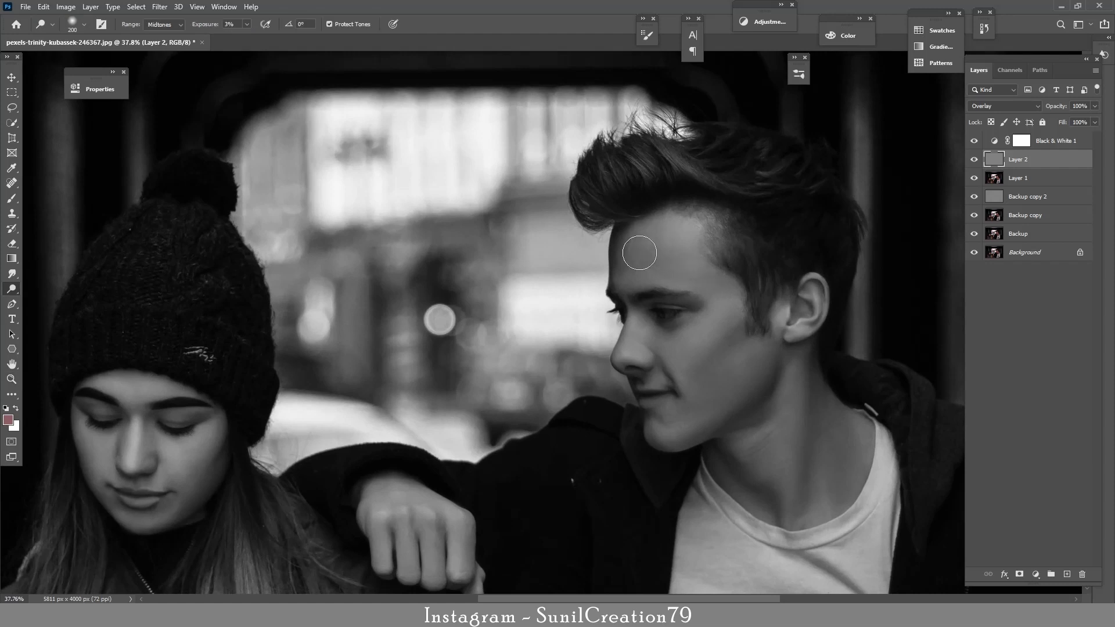
key(bracketleft)
key(bracketleft)
key(bracketleft)
key(bracketleft)
click(975, 161)
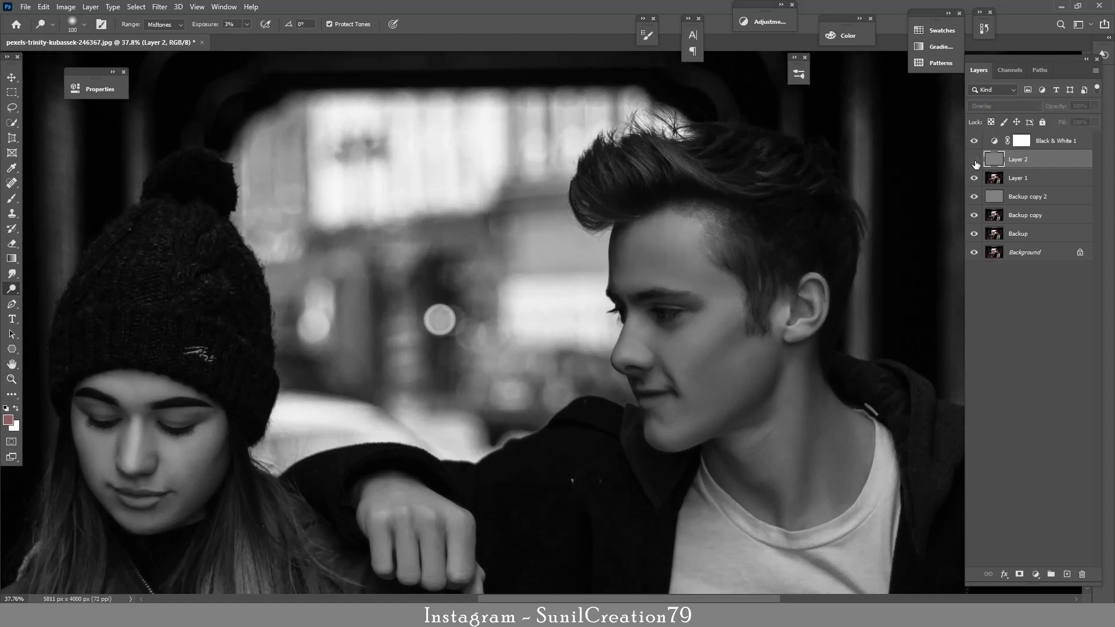
click(974, 160)
Step: Dodge the man's face at 10% exposure and compare the gray layer shown and hidden, both in black and white and in color
key(bracketright)
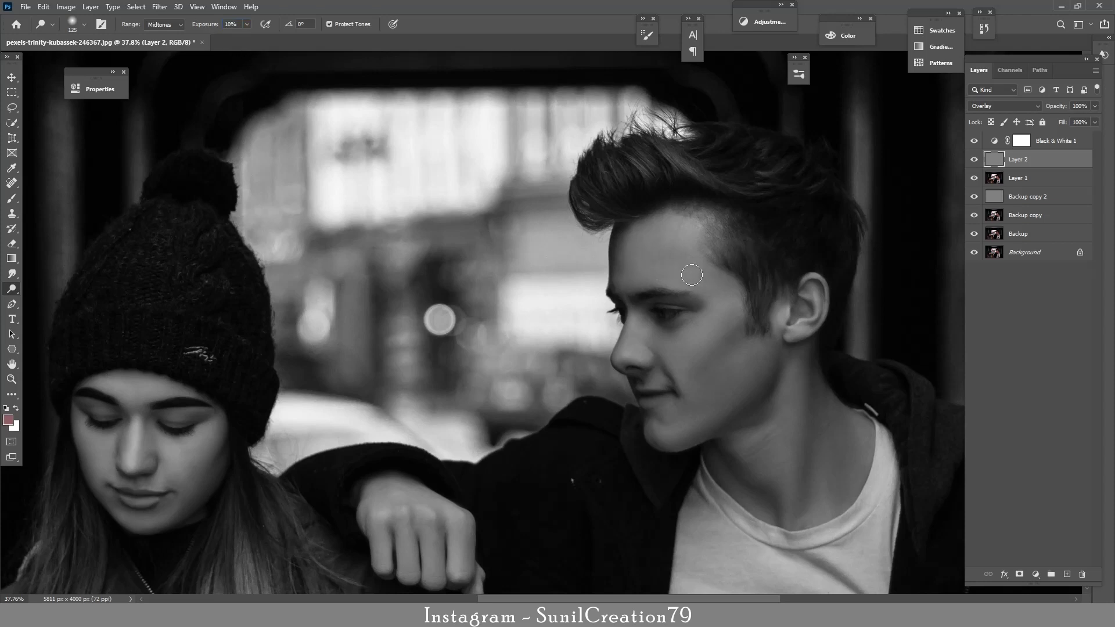
click(974, 159)
click(974, 159)
click(974, 141)
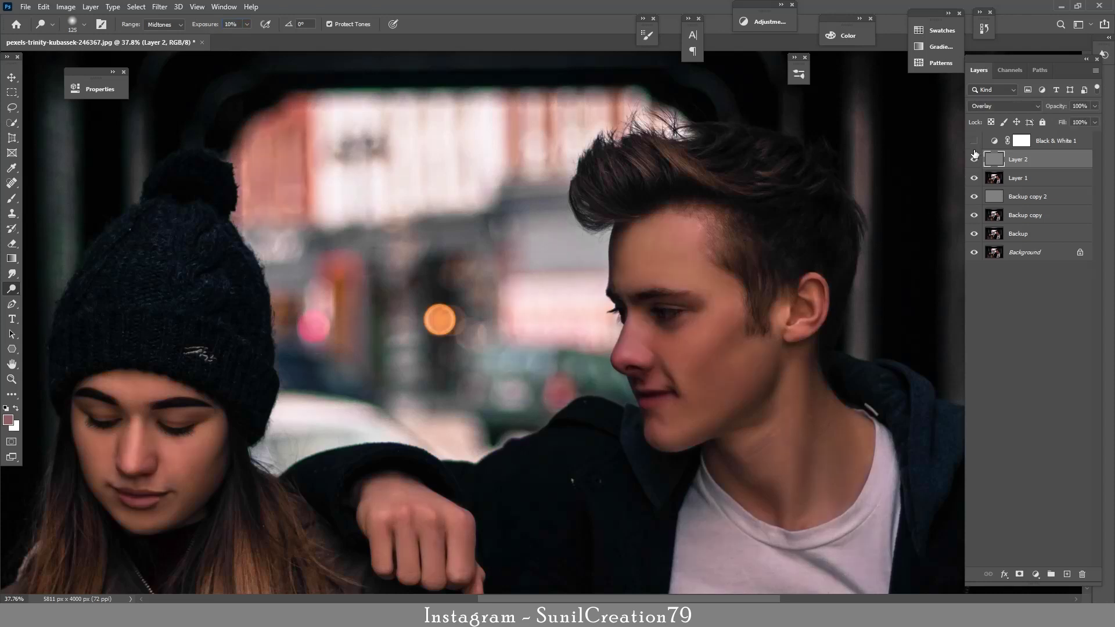
click(973, 159)
click(974, 159)
click(974, 140)
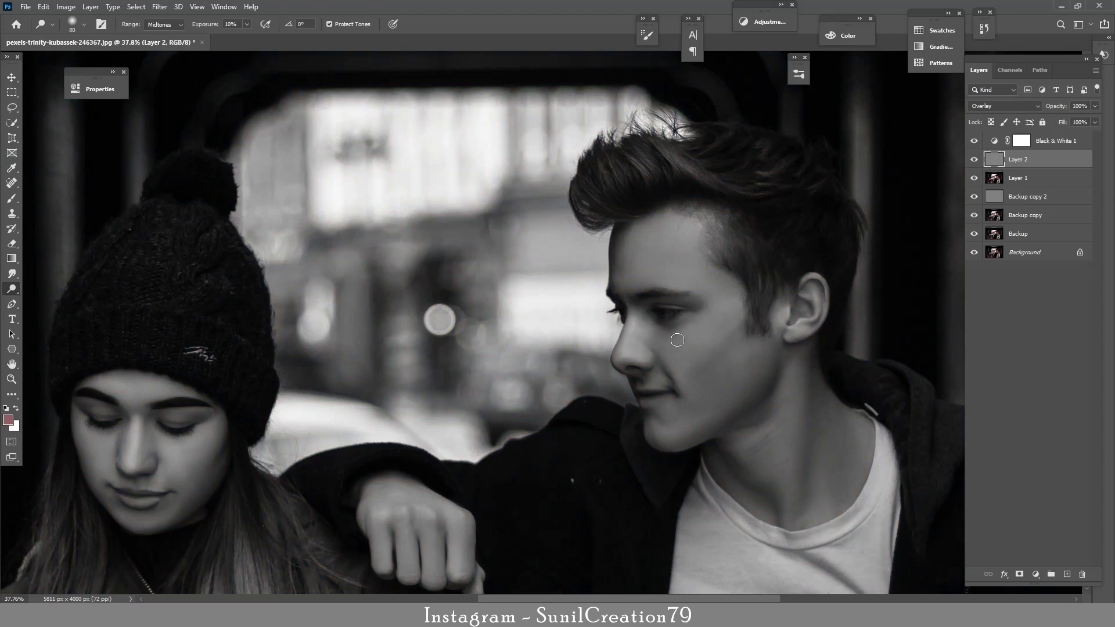
Step: Dodge the man's cheek, ear and neck on the gray layer at 10% exposure, adapting the brush size to each area
key(bracketright)
key(bracketright)
key(bracketright)
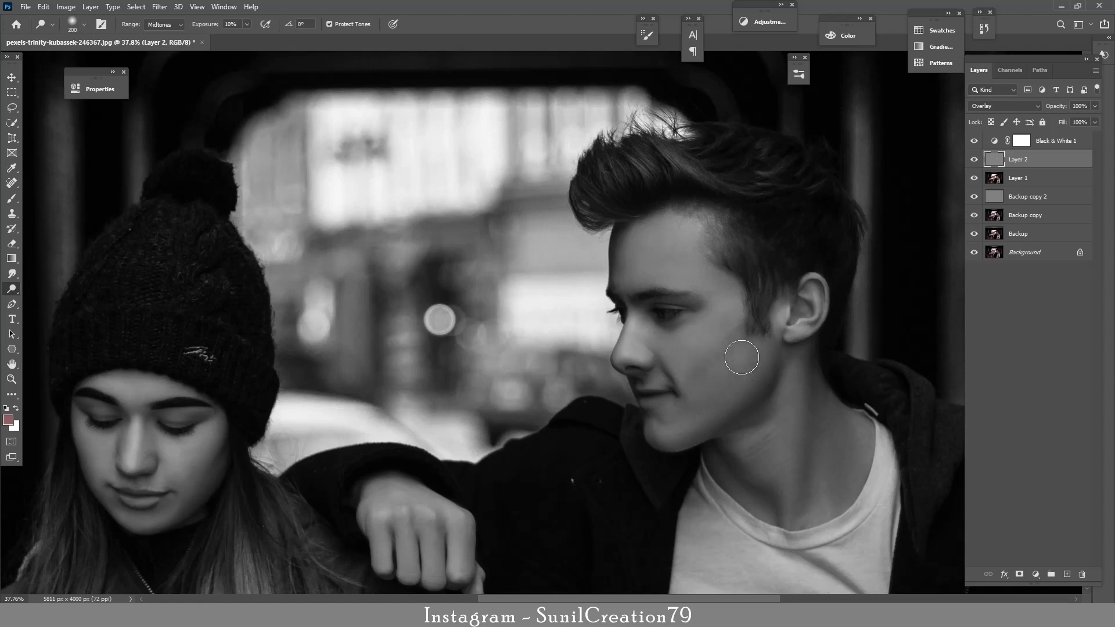
key(bracketright)
key(bracketright)
key(bracketright)
key(bracketleft)
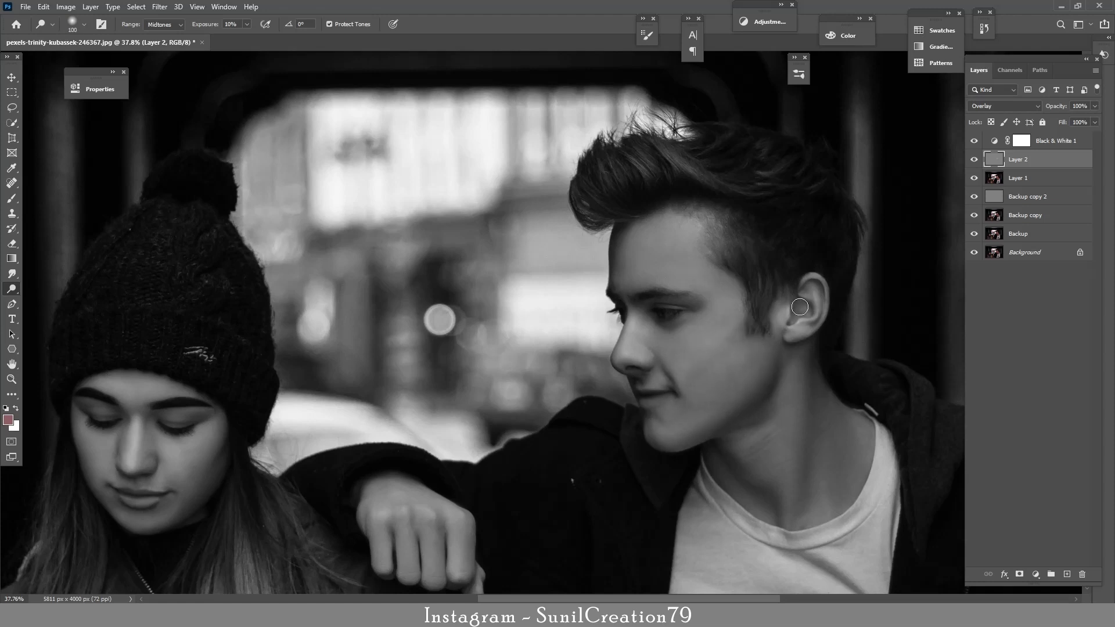
key(bracketright)
key(bracketright)
key(bracketright)
key(bracketright)
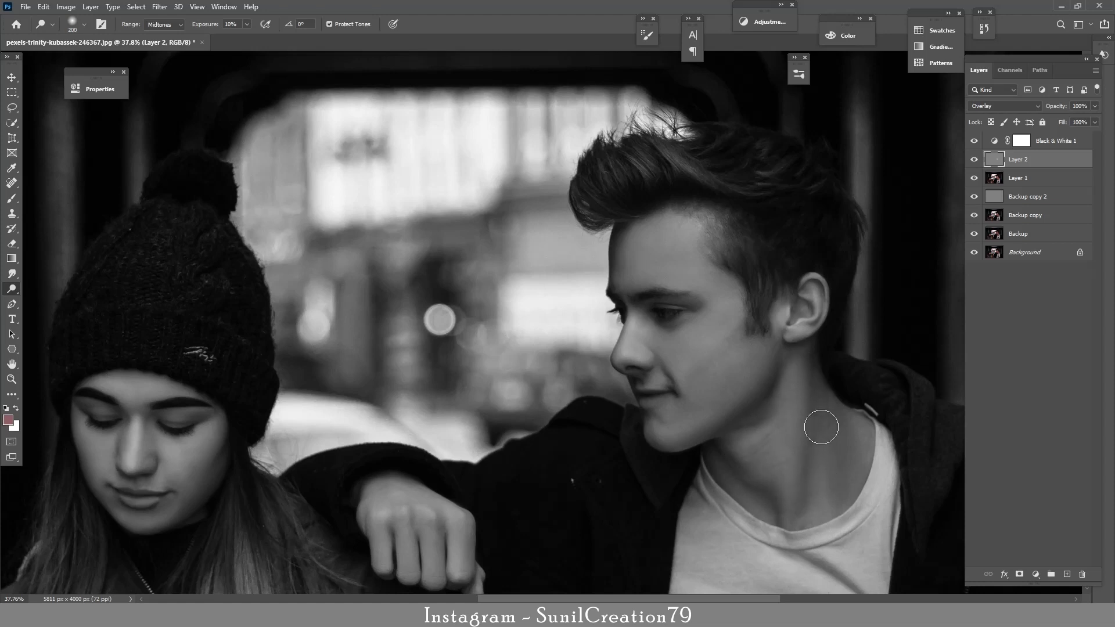
Step: Dodge the man's cheek with a smaller brush, then compare the gray layer shown and hidden in color
key(bracketleft)
key(bracketleft)
key(bracketleft)
key(bracketleft)
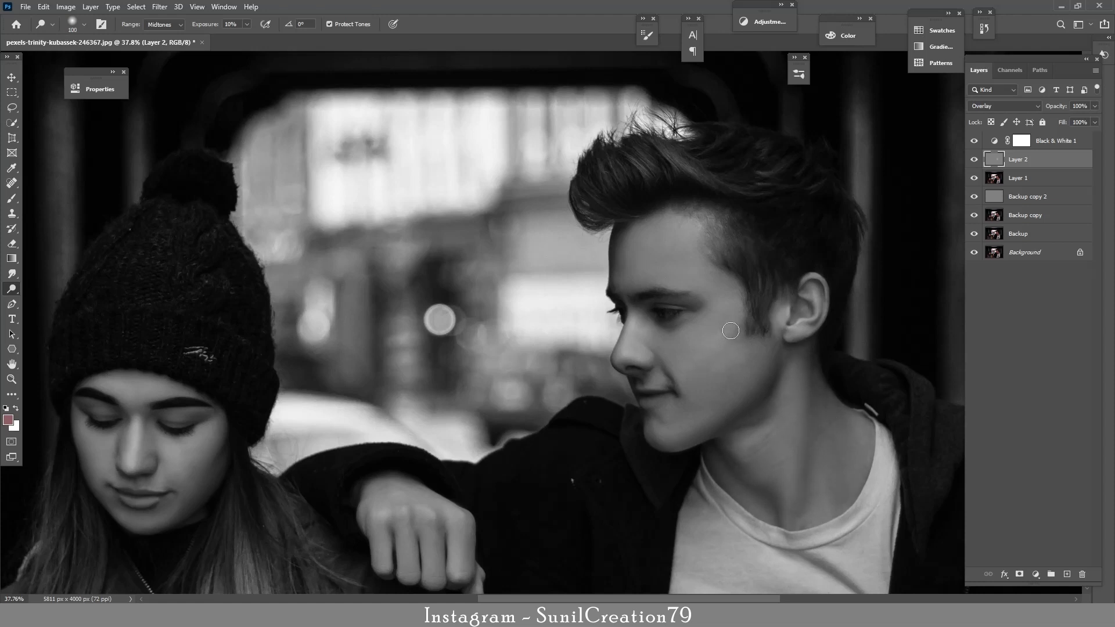
click(974, 141)
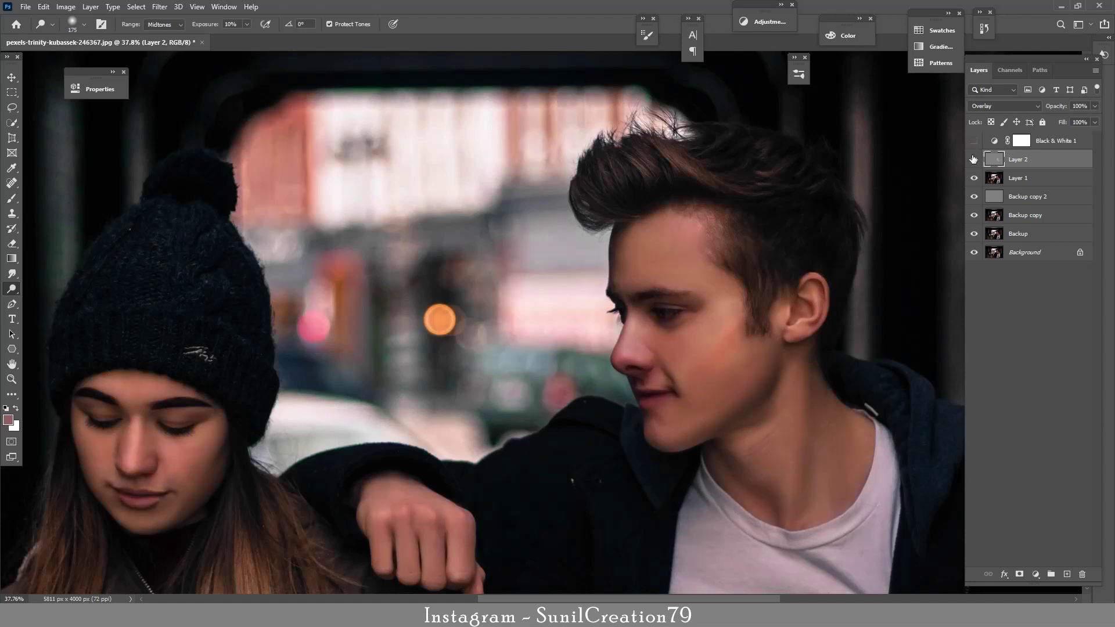
click(973, 161)
click(974, 162)
Step: Add a mask to the gray layer and paint it black over the man's cheek with a brush at 5% flow
click(1019, 574)
click(12, 198)
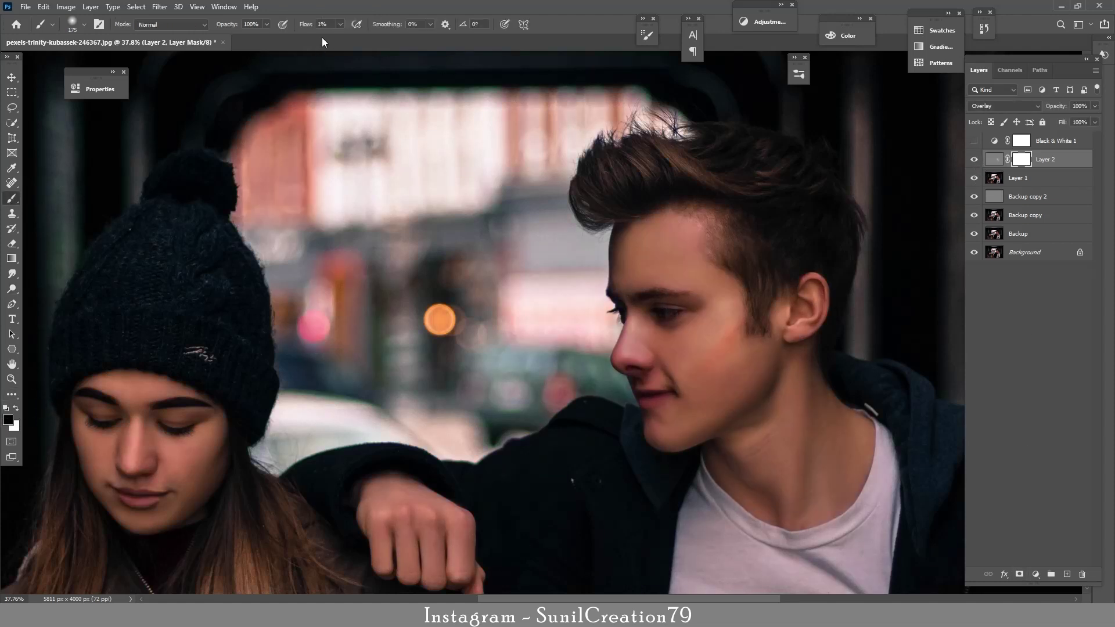
click(302, 26)
text(5)
key(Return)
mouse_move(739, 328)
mouse_down()
mouse_move(690, 375)
mouse_move(777, 382)
mouse_up()
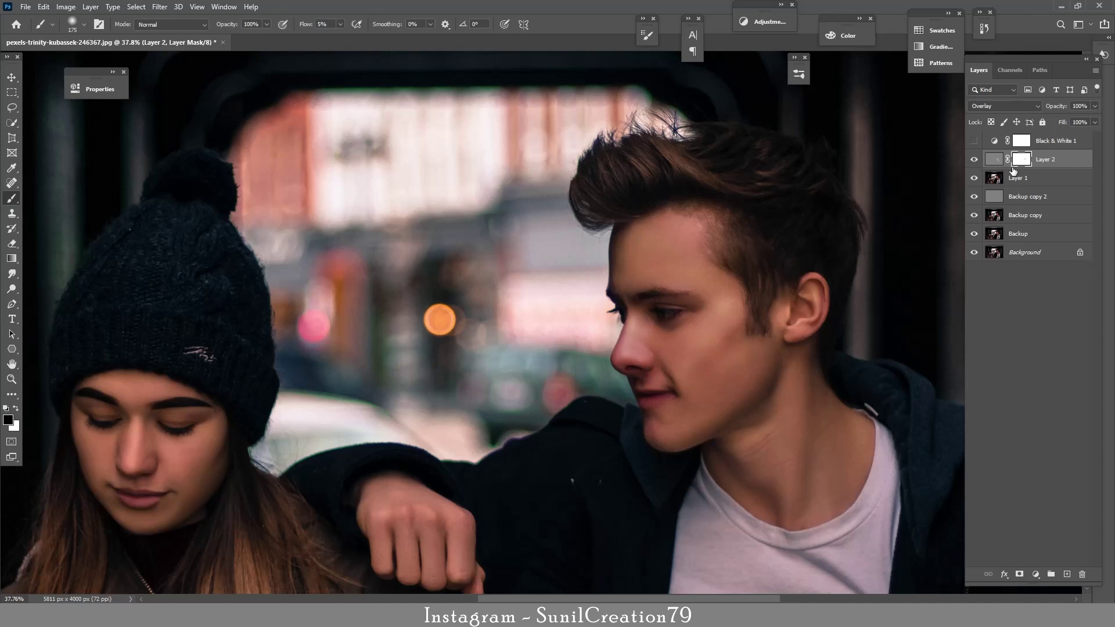
Step: Compare the gray layer with its mask enabled and disabled, then delete the mask
shift+click(1020, 161)
shift+click(1020, 162)
shift+click(1020, 162)
shift+click(1020, 162)
right_click(1020, 160)
click(1022, 183)
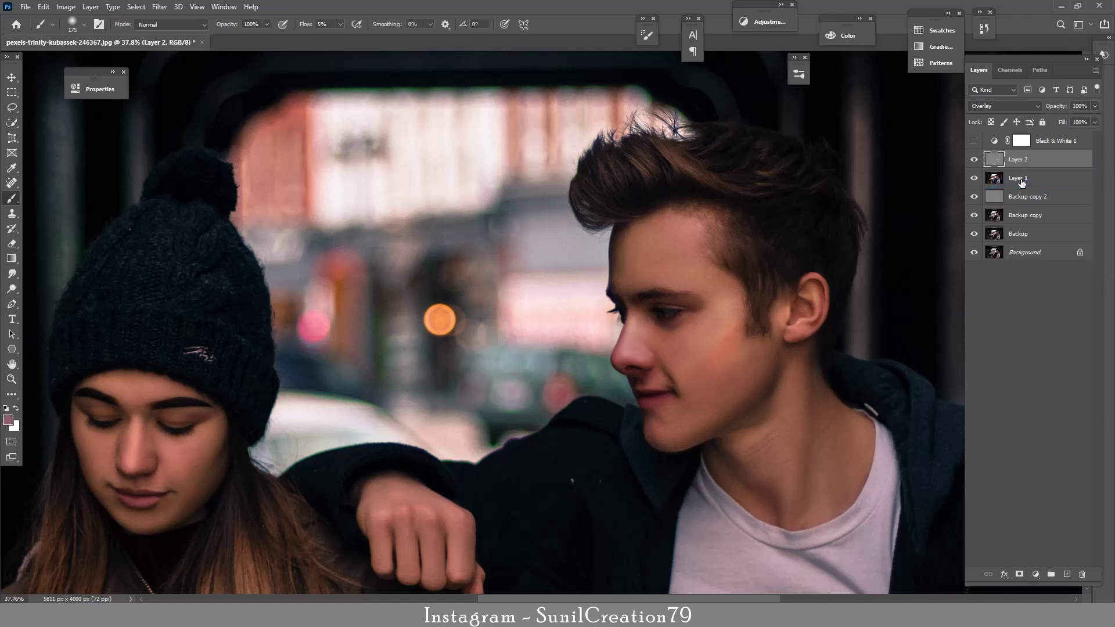
Step: Add a Hue/Saturation adjustment layer above the gray layer and reduce the saturation of the Reds
click(1035, 573)
click(1039, 462)
click(200, 137)
click(200, 147)
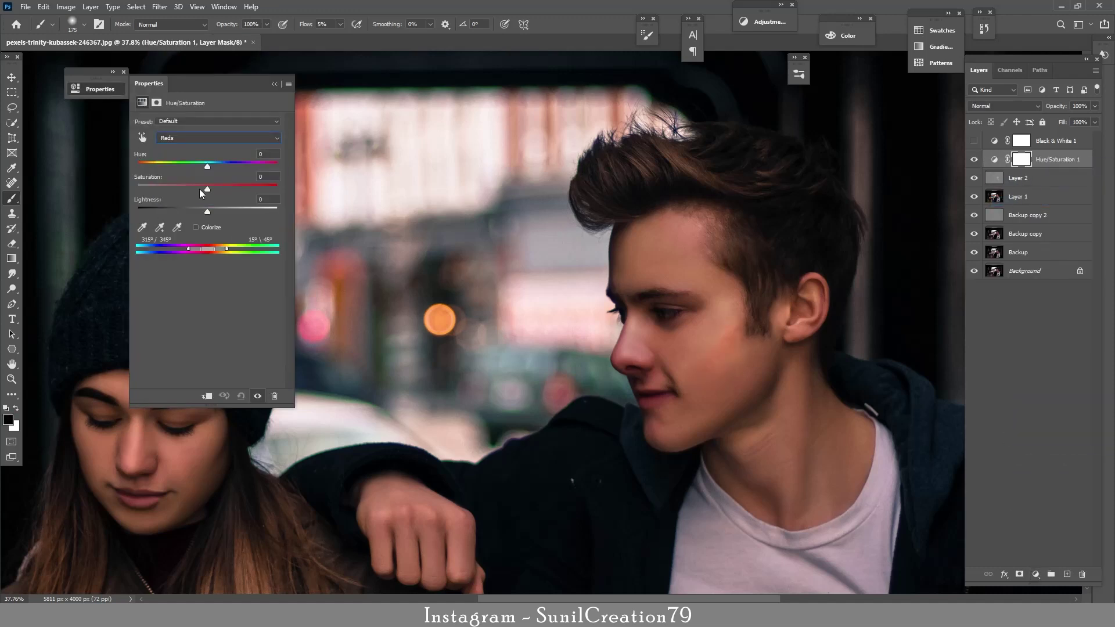
click(275, 85)
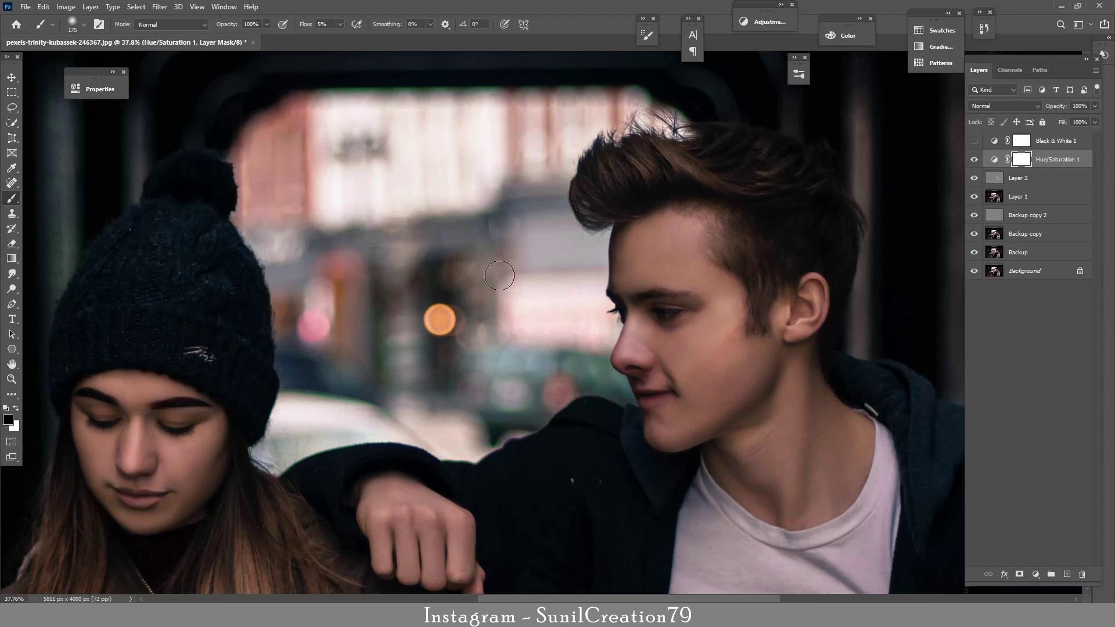
Step: Invert the Hue/Saturation mask, paint white over the reddish skin on the man's face, and compare the adjustment and gray layers shown and hidden
key(ctrl+i)
key(bracketleft)
key(bracketleft)
key(bracketleft)
key(bracketleft)
key(x)
click(974, 161)
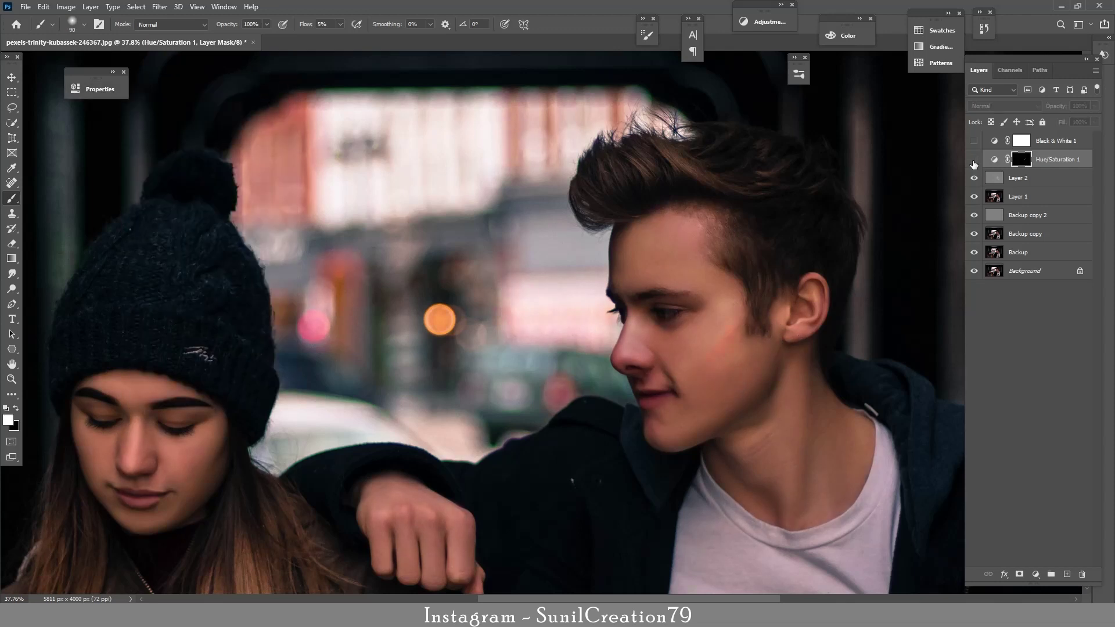
click(974, 162)
drag(514, 363, 516, 333)
click(975, 179)
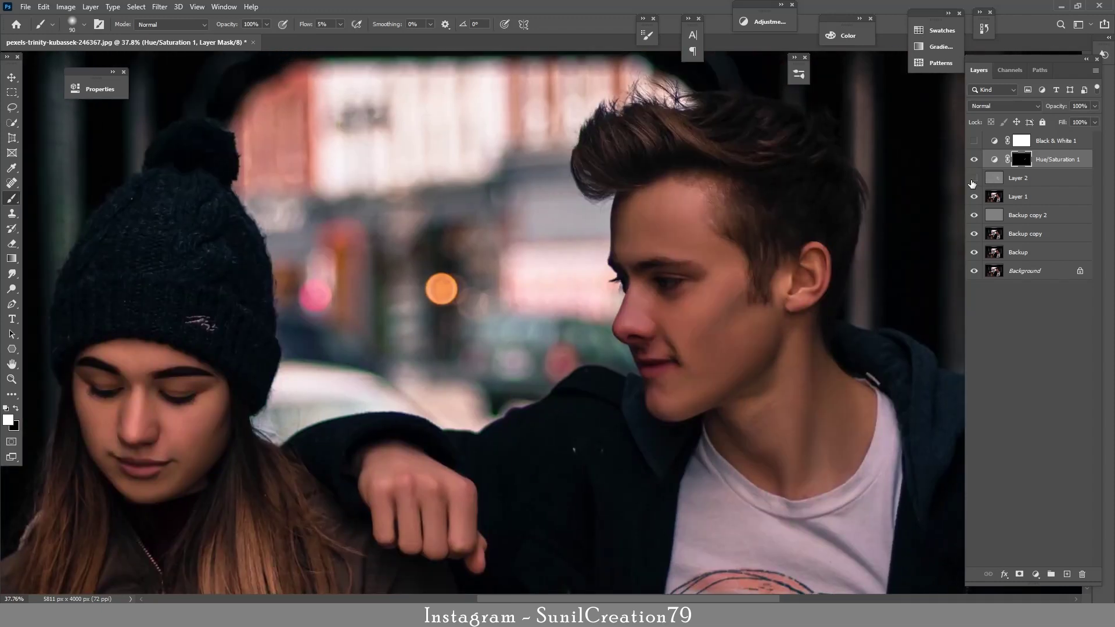
click(974, 178)
Step: Dodge the woman's face on the gray layer with midtones at 10% exposure, then compare the layer shown and hidden in color
click(1011, 184)
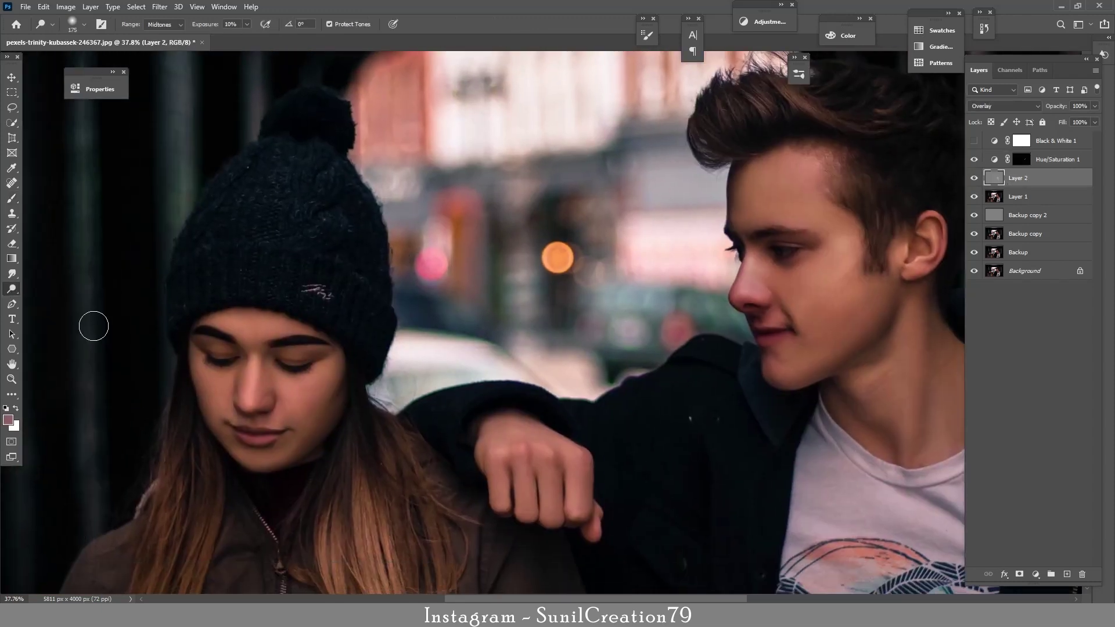
key(bracketleft)
key(bracketleft)
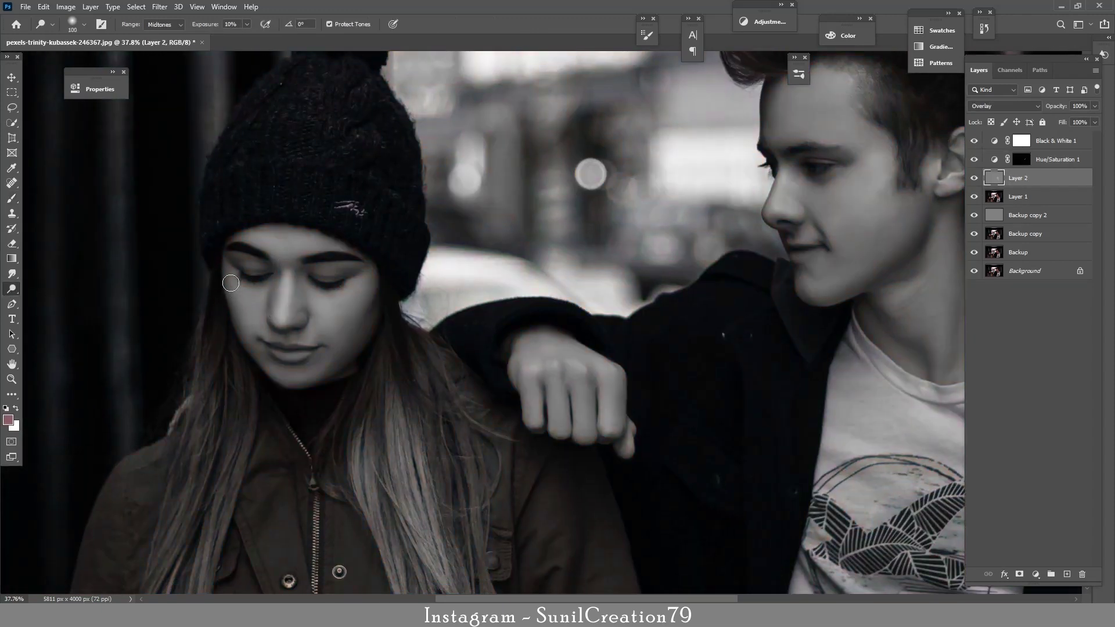
key(bracketleft)
key(bracketleft)
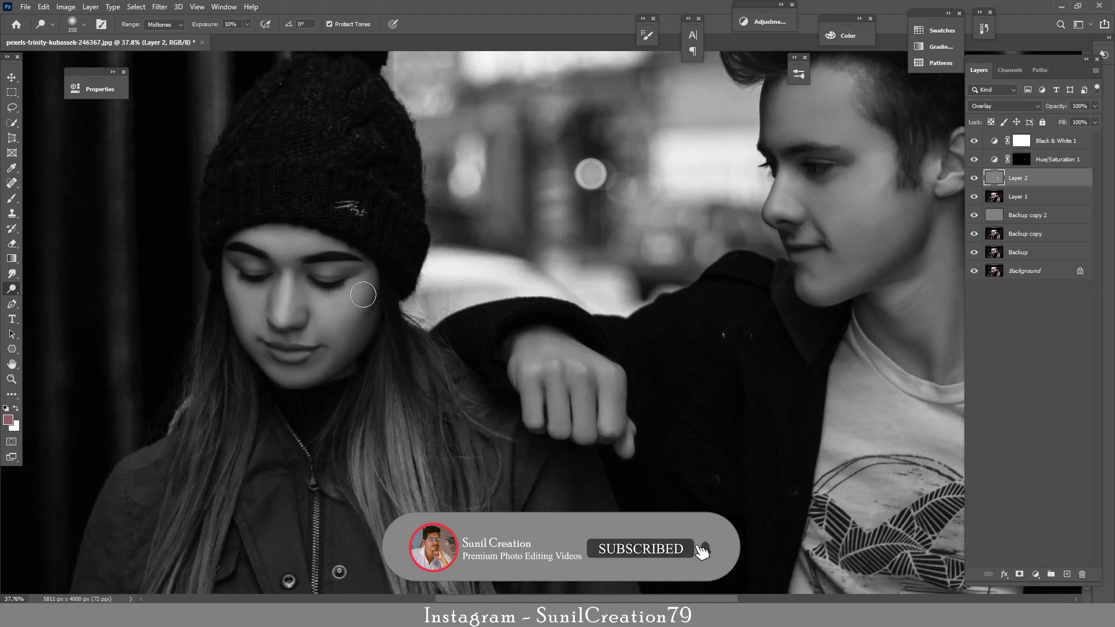
key(bracketleft)
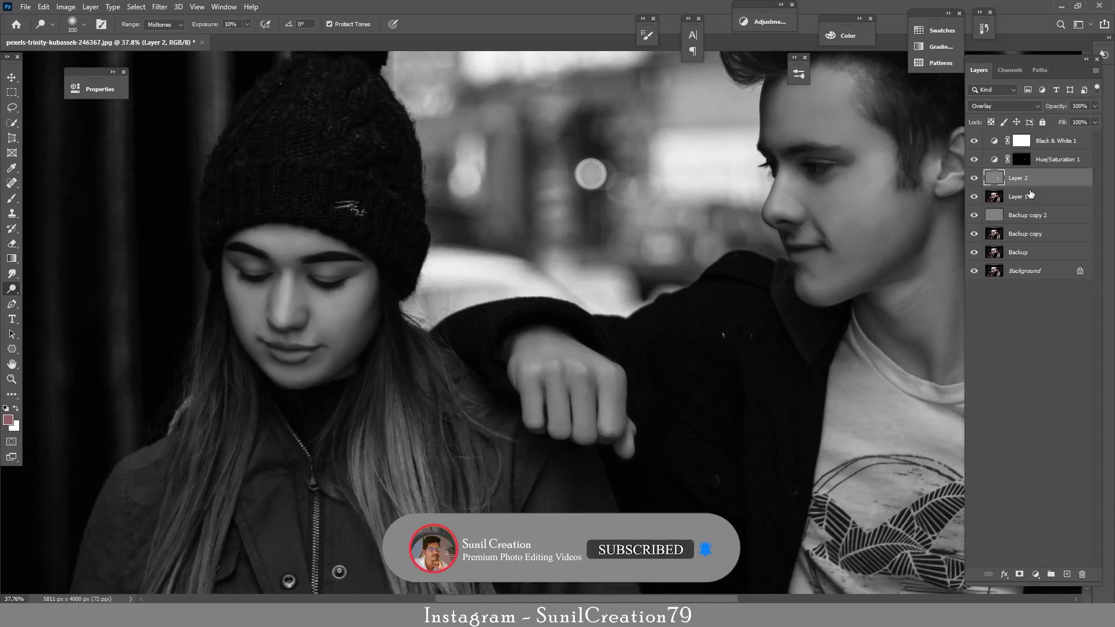
click(973, 141)
click(974, 178)
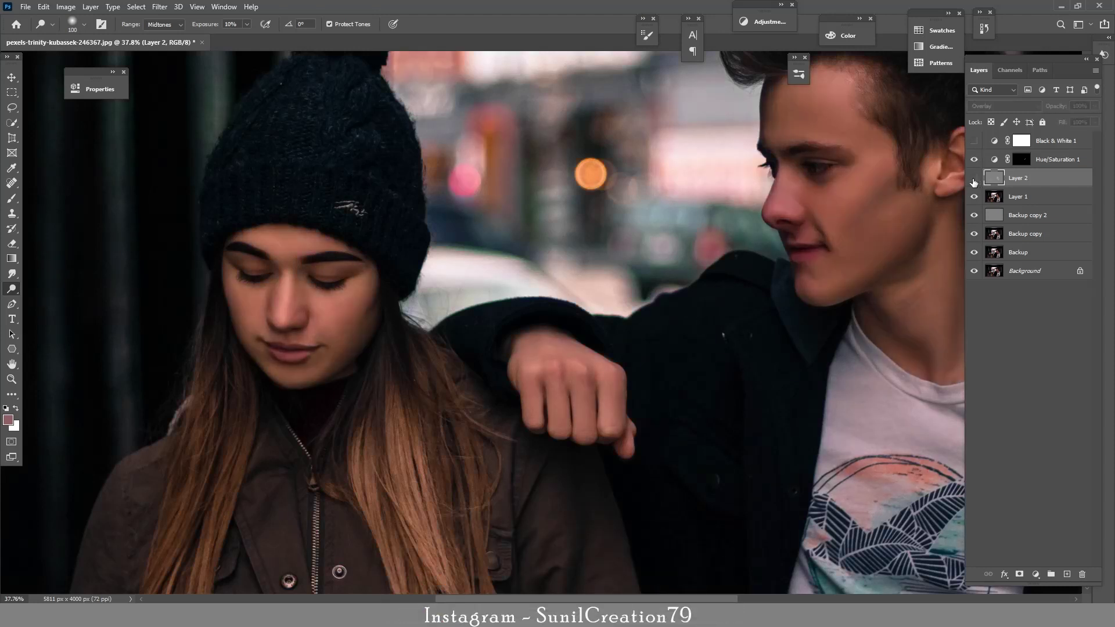
click(973, 178)
Step: Dodge the knuckles of the man's hand on the gray layer at 10% exposure
key(z)
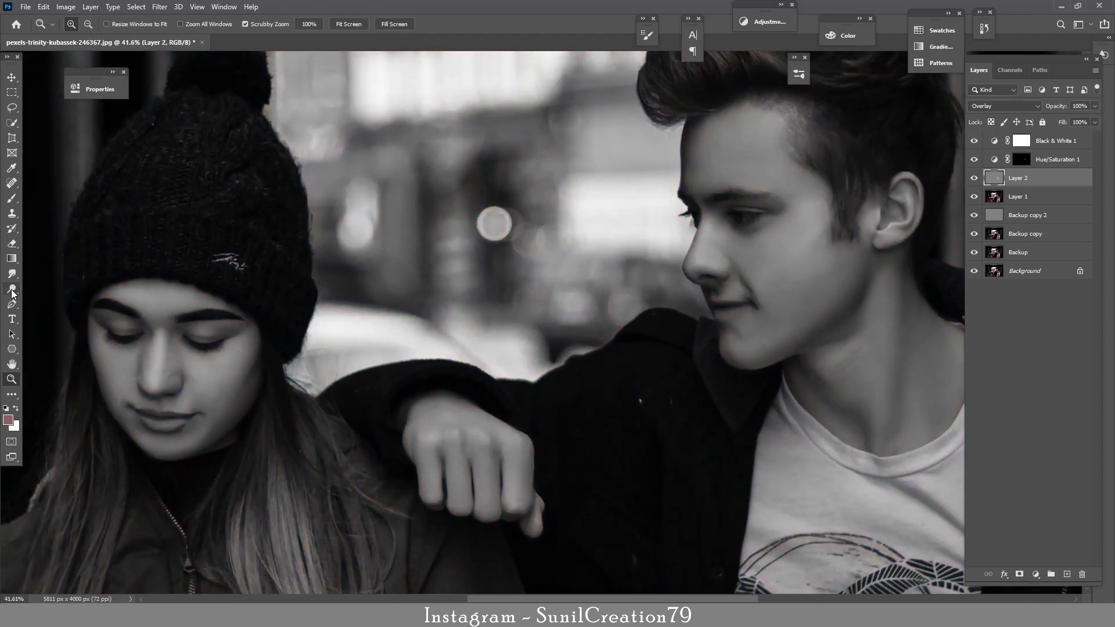
click(11, 289)
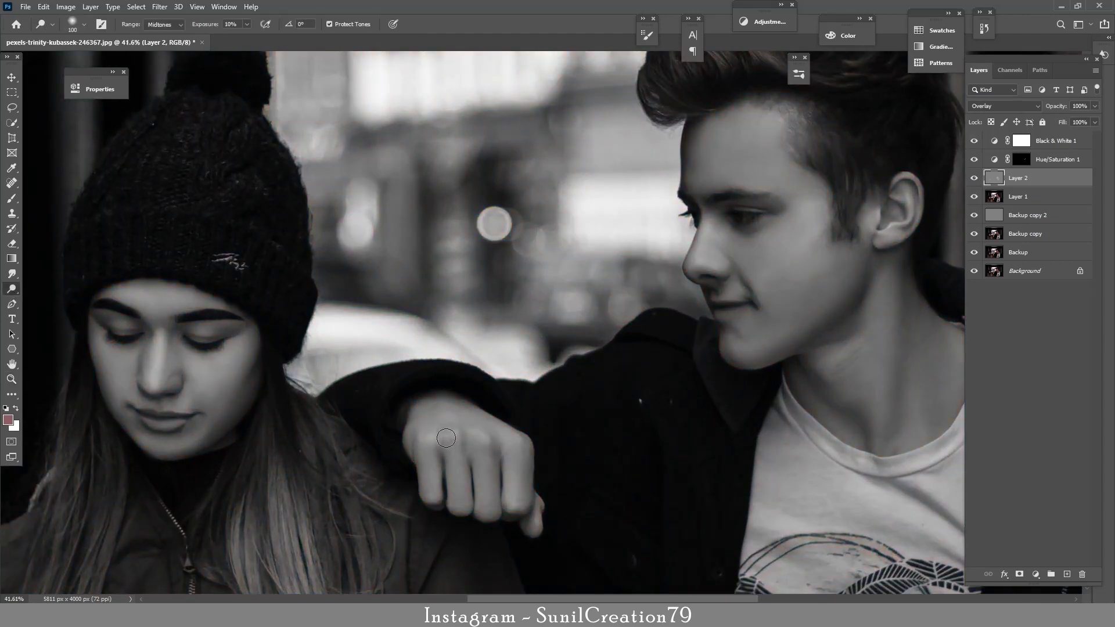
drag(457, 433, 486, 441)
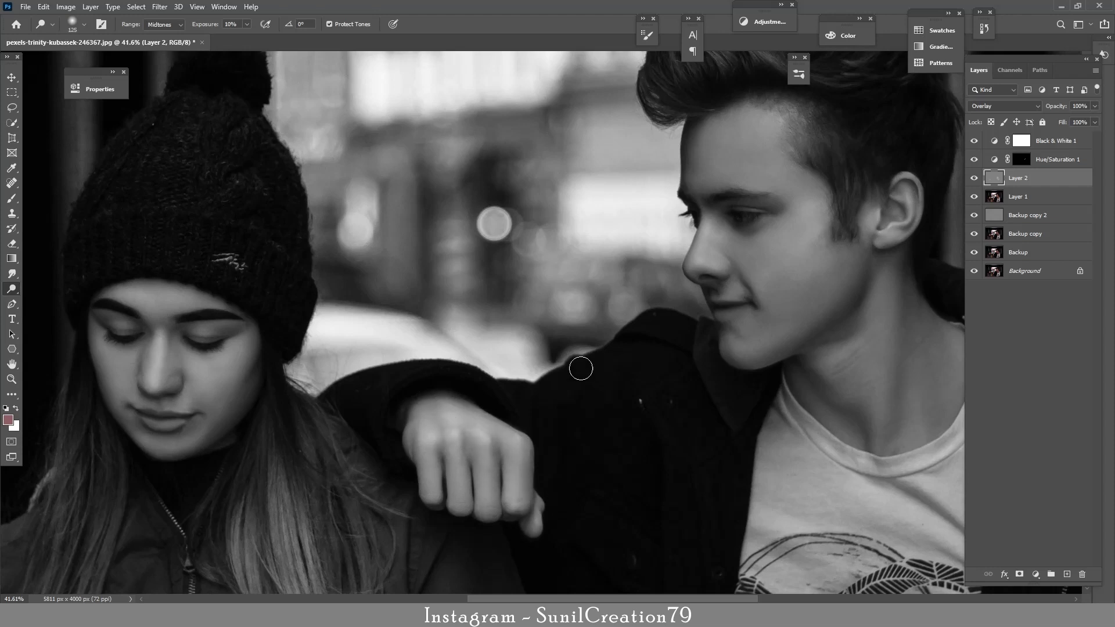
Step: Hide the Black & White layer, lower the gray Overlay layer's opacity to about 84%, and compare that layer shown and hidden
key(z)
mouse_move(579, 366)
mouse_down()
mouse_move(542, 380)
mouse_move(550, 381)
mouse_up()
click(973, 142)
click(974, 179)
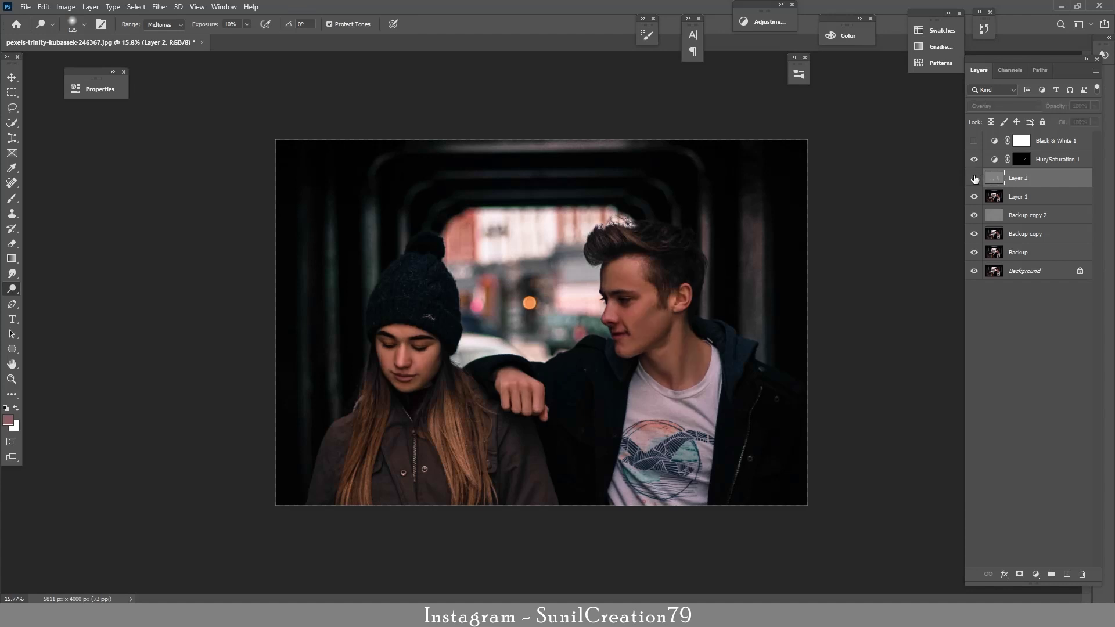
click(975, 179)
click(1004, 106)
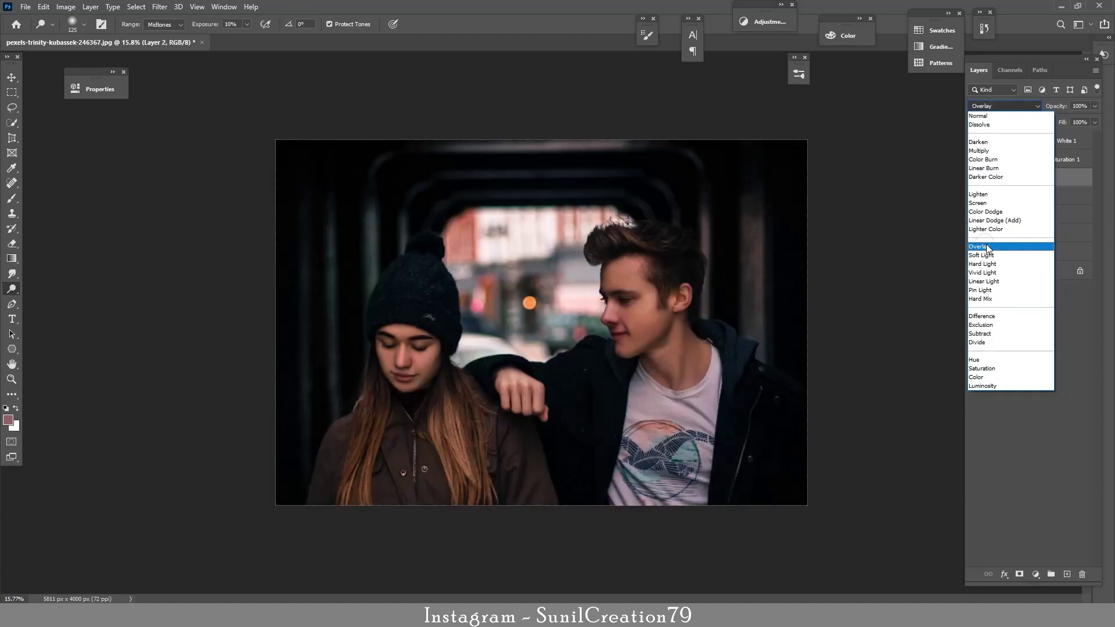
click(985, 244)
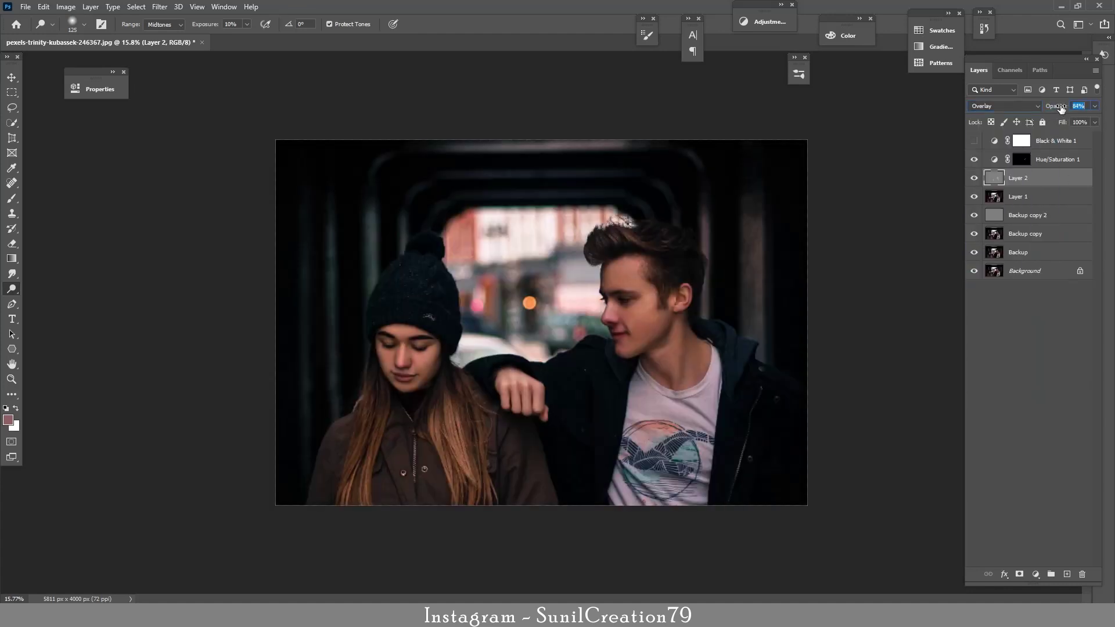
click(975, 178)
click(974, 179)
Step: Add a Selective Color adjustment above the Hue/Saturation layer and set the Reds to Magenta -3, Yellow +3 and Black -15
drag(645, 352, 670, 351)
click(1043, 159)
click(1035, 573)
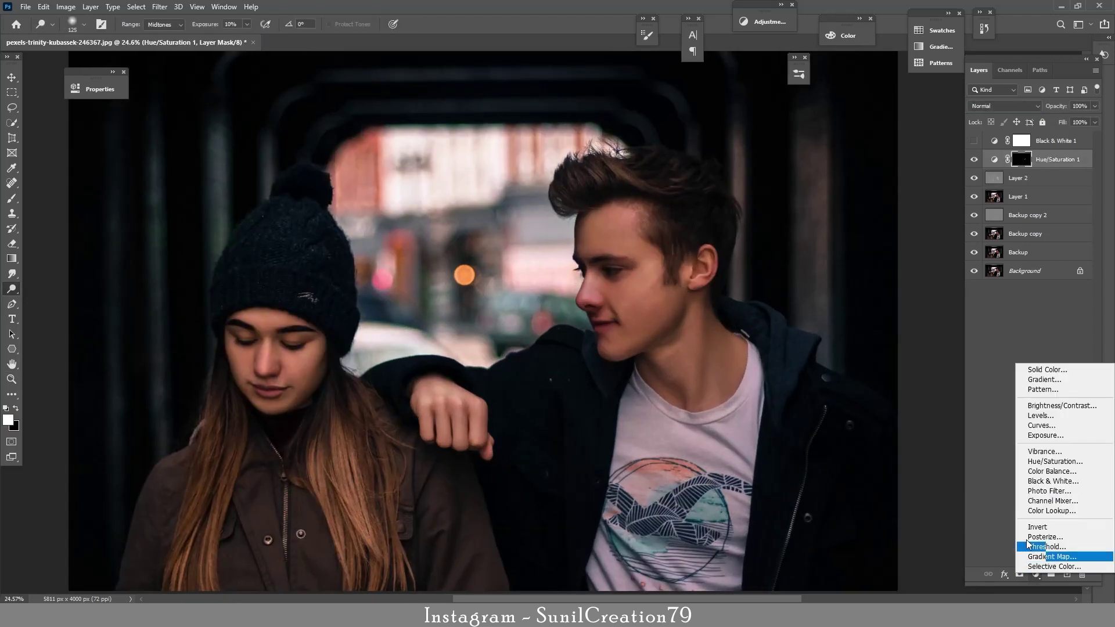
click(1028, 552)
mouse_move(204, 227)
mouse_down()
mouse_move(187, 225)
mouse_move(201, 226)
mouse_up()
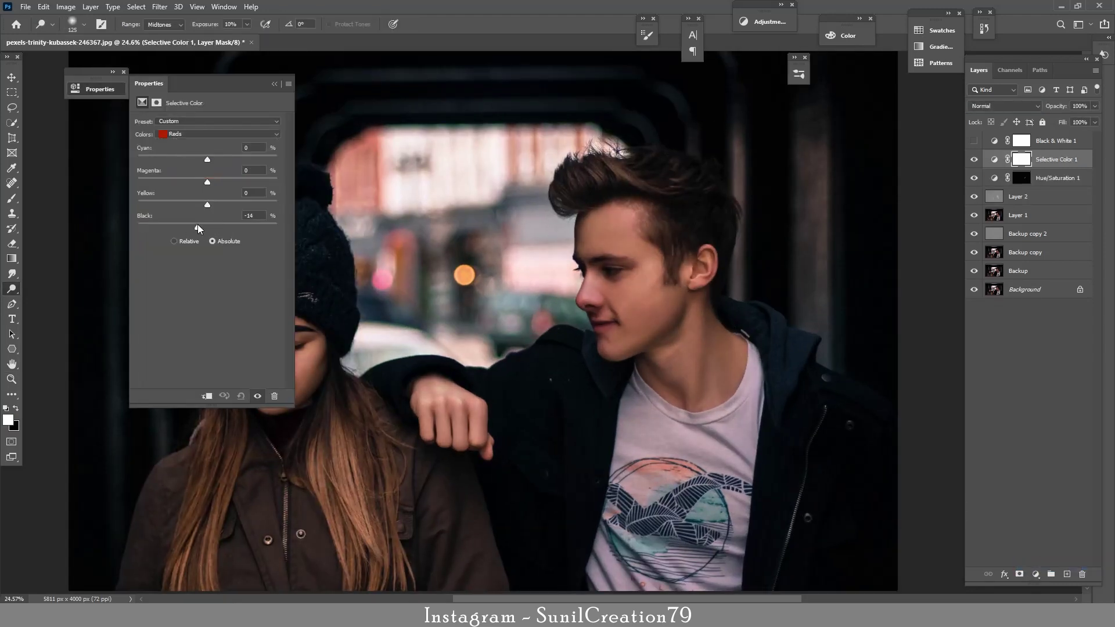
click(251, 215)
drag(207, 183, 206, 184)
click(249, 170)
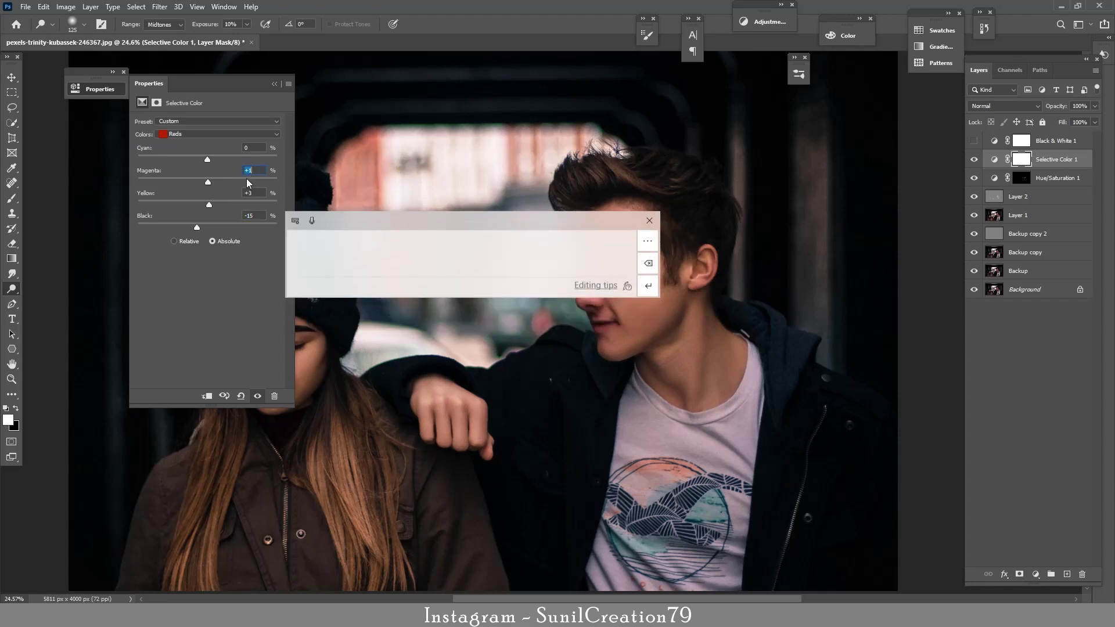
Step: Adjust the Cyan amount of the Reds and compare the Selective Color adjustment shown and hidden
click(249, 148)
key(Up)
key(Up)
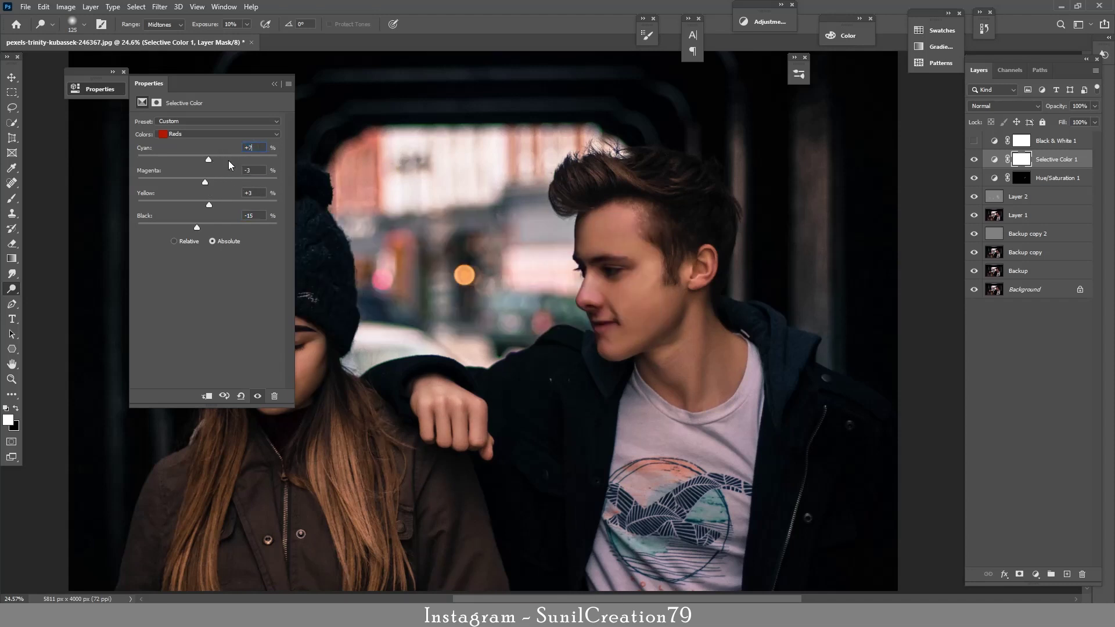
drag(186, 159, 203, 158)
click(257, 396)
click(257, 396)
click(274, 84)
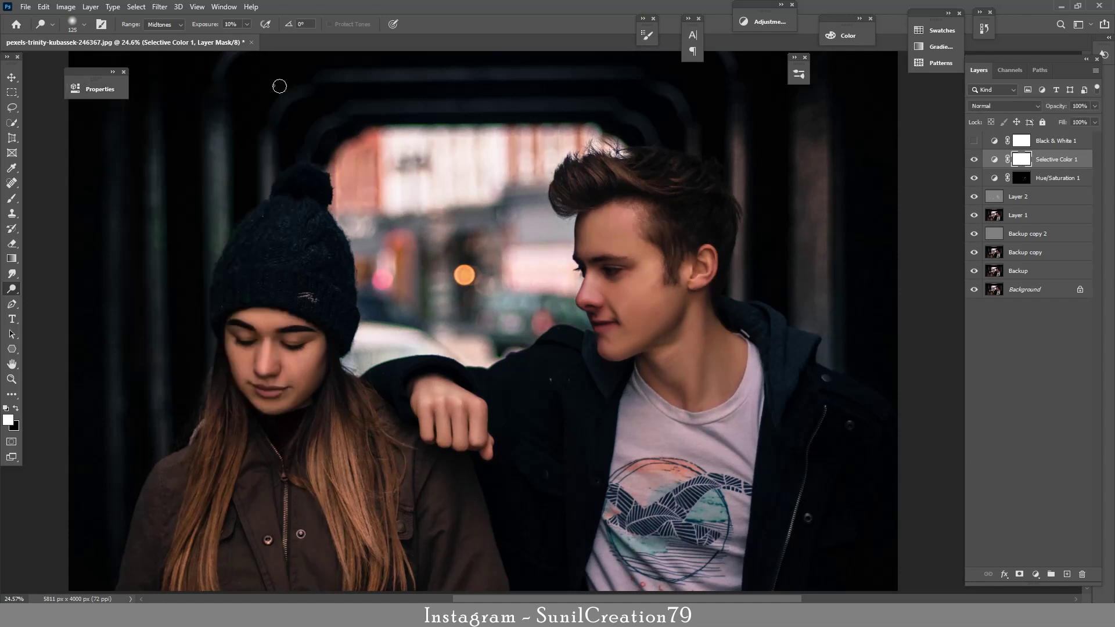
Step: Paint black over the blurred street background on the Selective Color mask with a 500 px brush at 100% flow
key(b)
key(x)
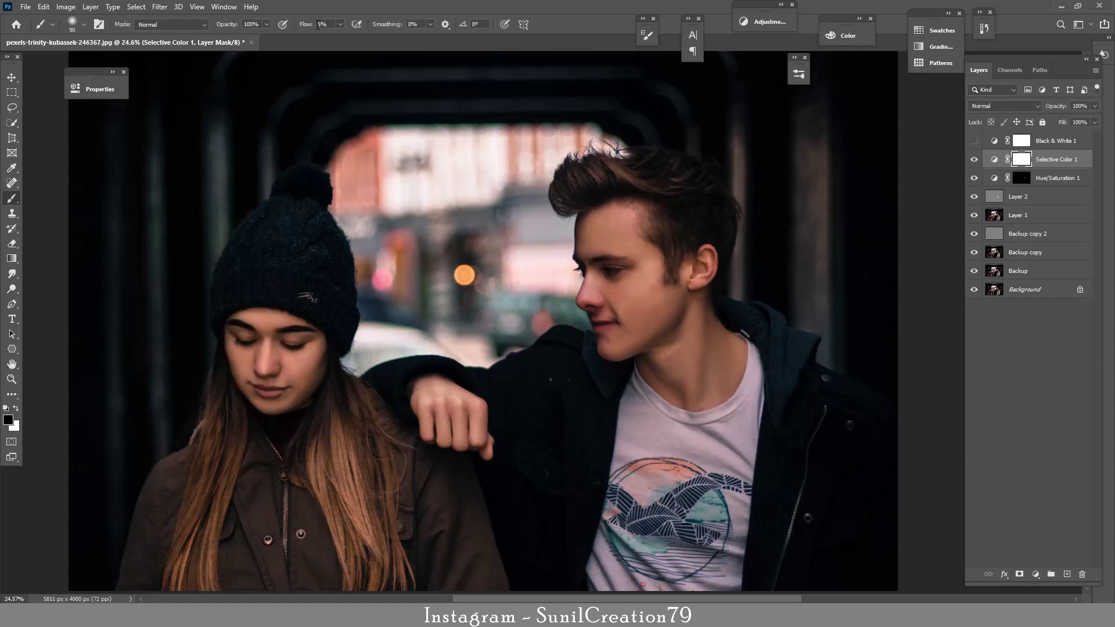
key(bracketright)
key(bracketright)
key(bracketright)
key(bracketright)
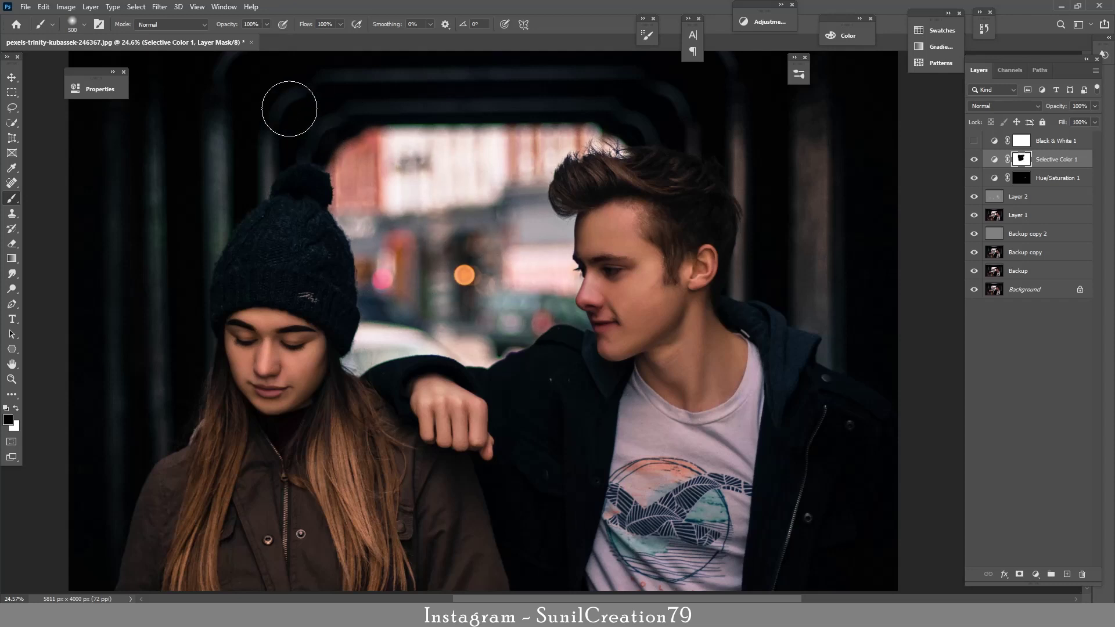
Step: Add a Curves adjustment lowering input 149 to output 104, and limit it to the street background with an inverted copy of the Selective Color mask
click(1035, 574)
click(1041, 425)
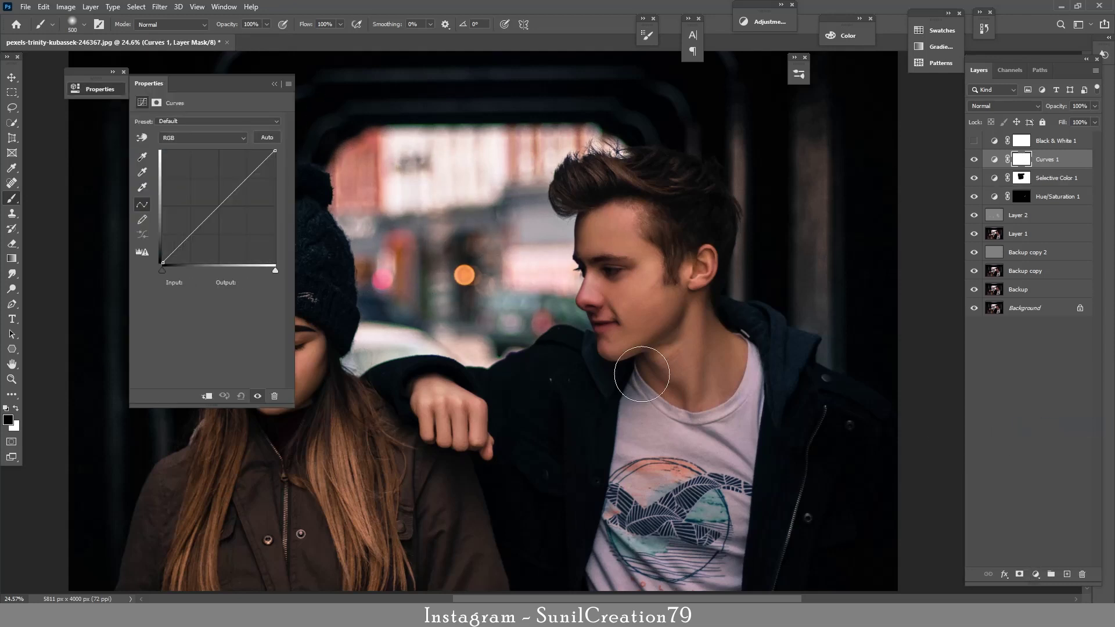
drag(227, 199, 228, 218)
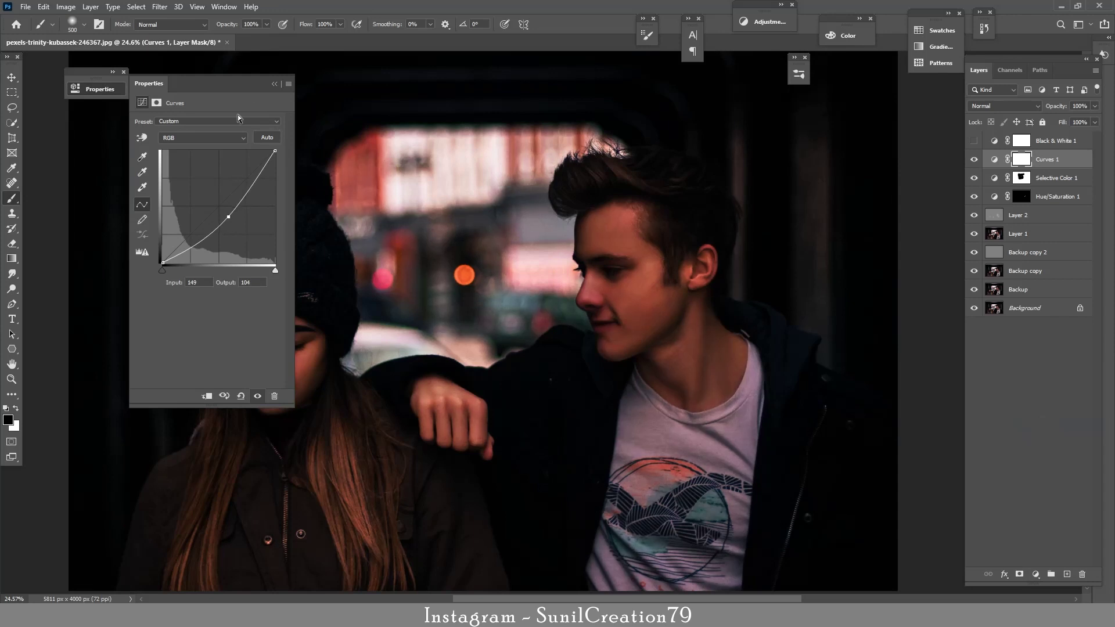
click(274, 84)
drag(1020, 177, 1019, 161)
click(502, 228)
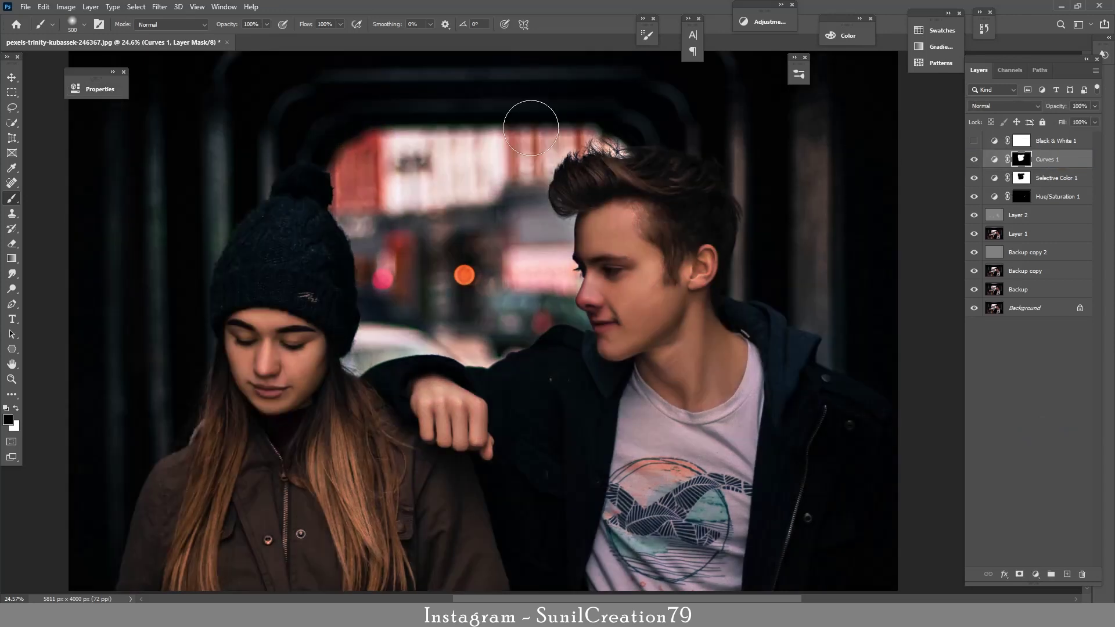
Step: Create an empty layer directly above Layer 1 and set the brush flow to 2% for painting the man's skin
key(z)
drag(490, 145, 452, 244)
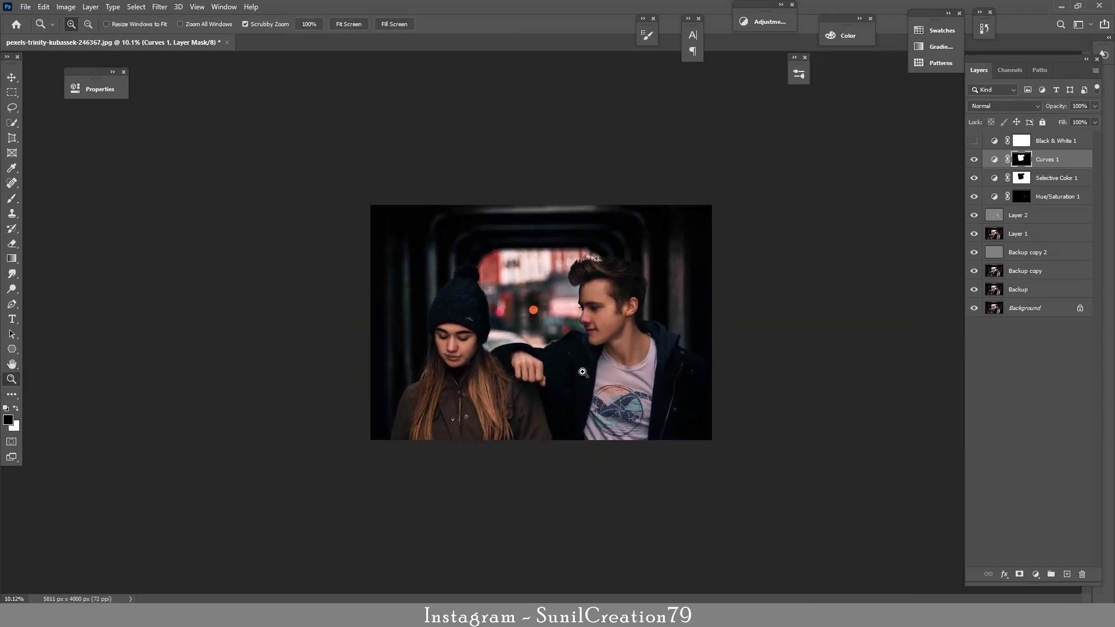
drag(580, 378, 618, 382)
drag(689, 345, 744, 332)
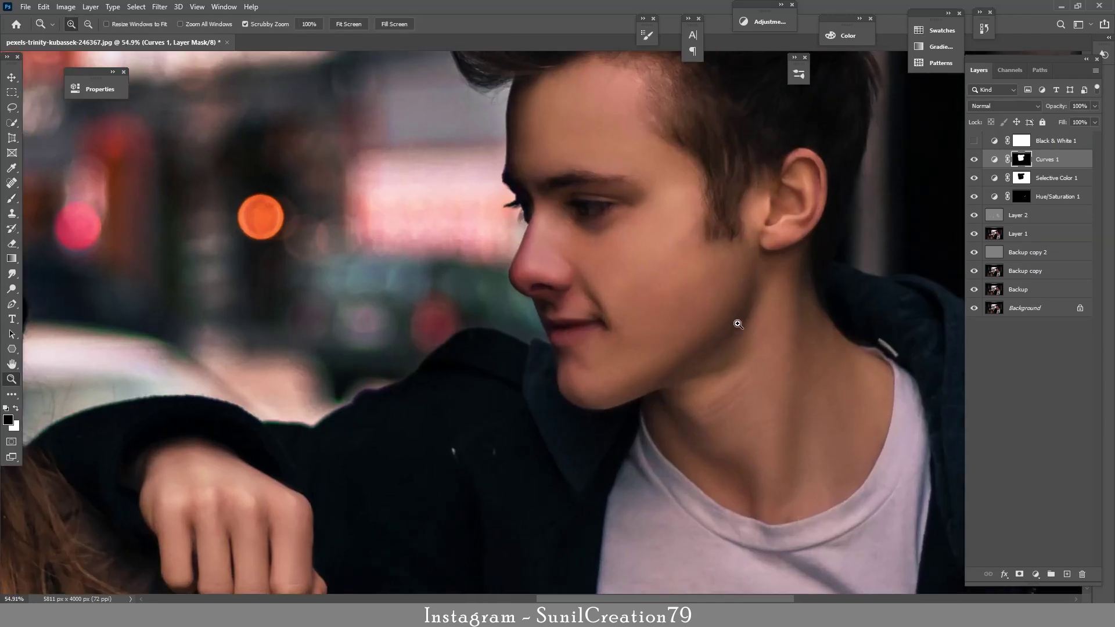
drag(681, 244, 705, 244)
key(b)
click(1018, 234)
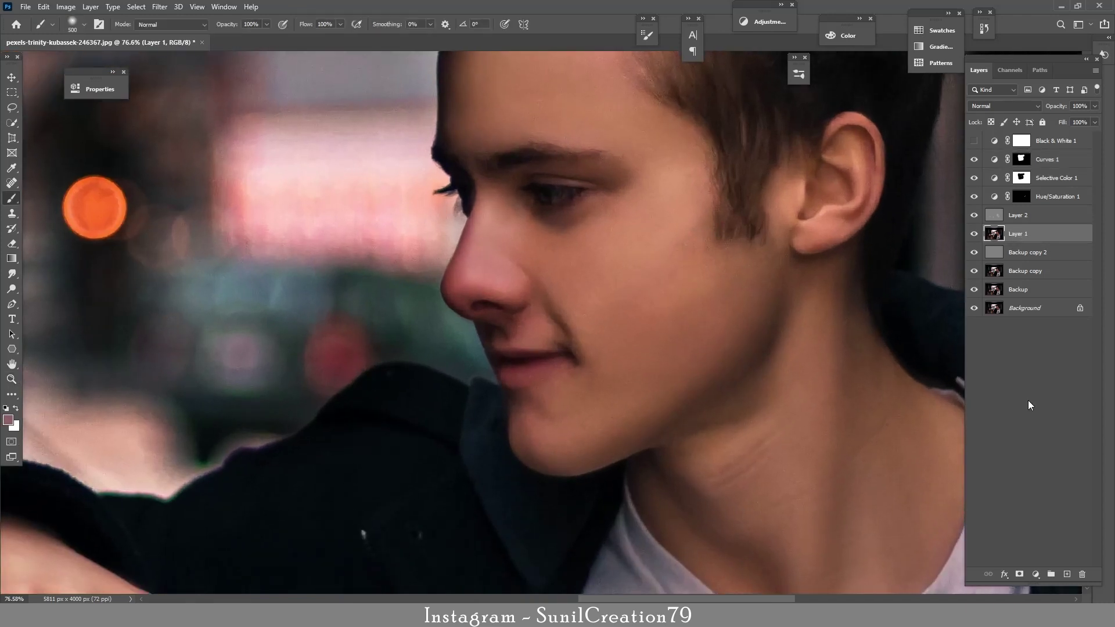
click(1066, 574)
click(305, 25)
text(2)
key(Return)
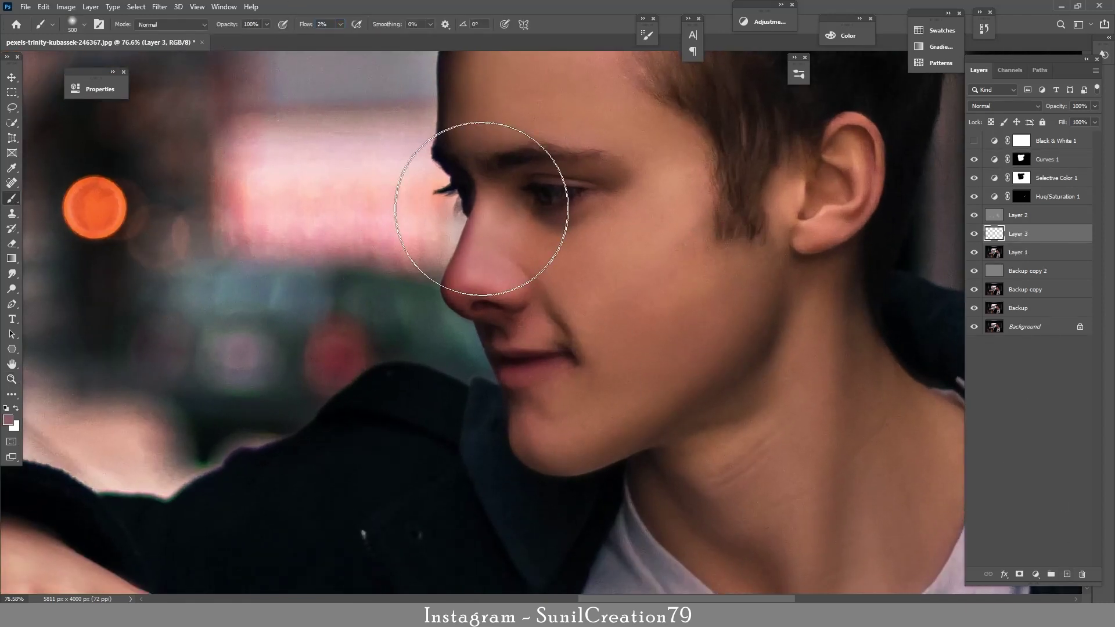
Step: Sample the man's skin tone and paint softly over his face and neck with a 125 px brush
key([)
key([)
key([)
key([)
key([)
key([)
key([)
alt+click(671, 215)
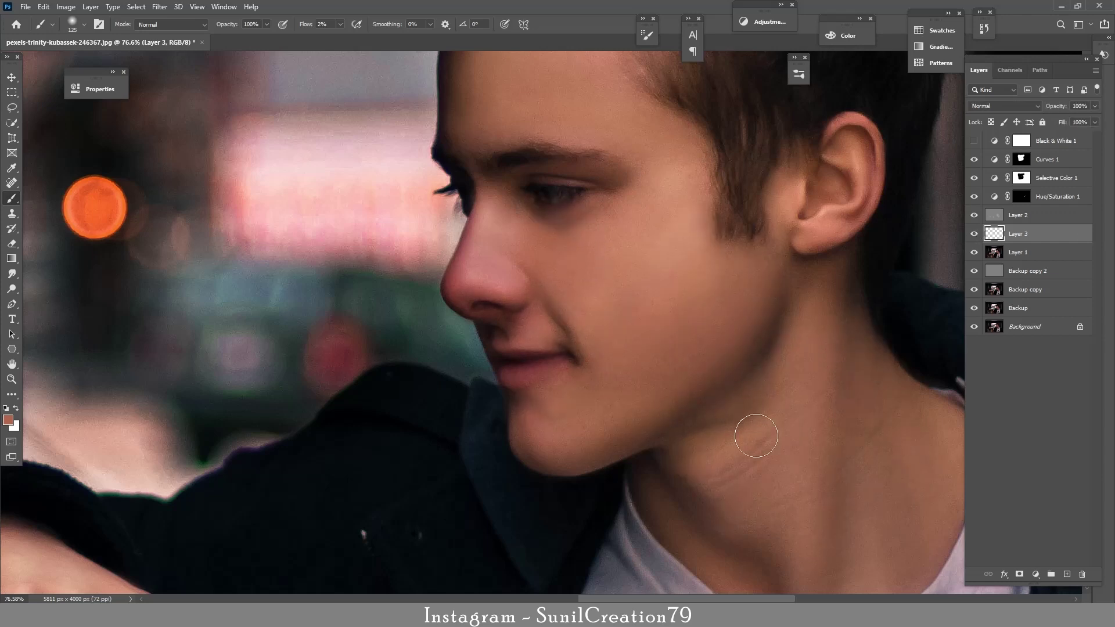
Step: Reduce the skin paint layer's opacity to 78% and compare the layer shown and hidden across the whole portrait
key(z)
drag(711, 252, 657, 271)
key(b)
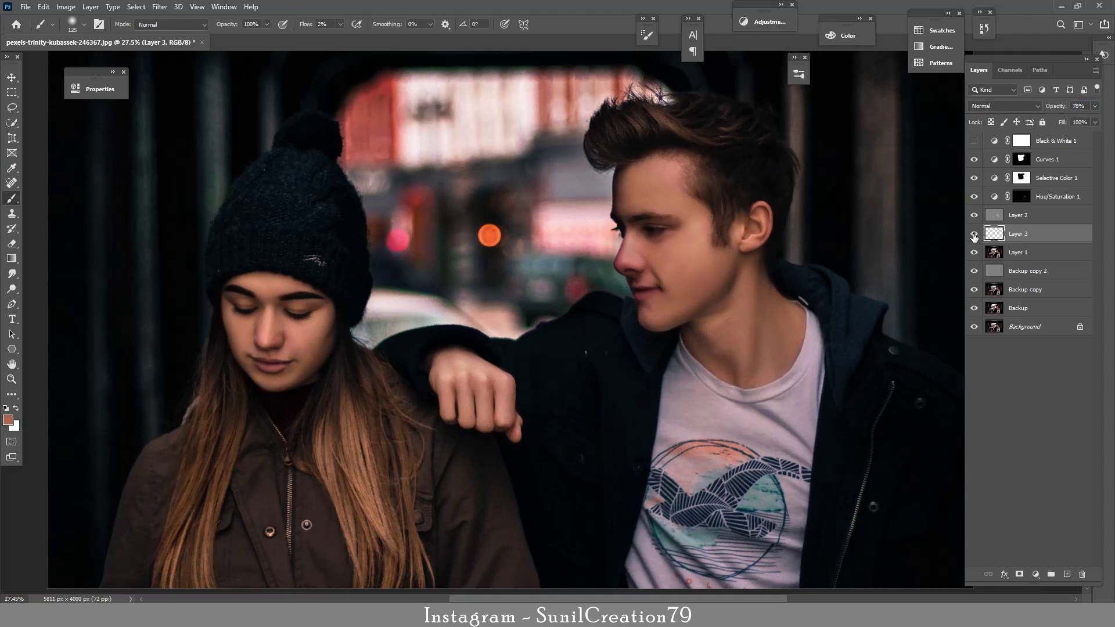
click(974, 236)
click(973, 236)
scroll(538, 197, down, 3)
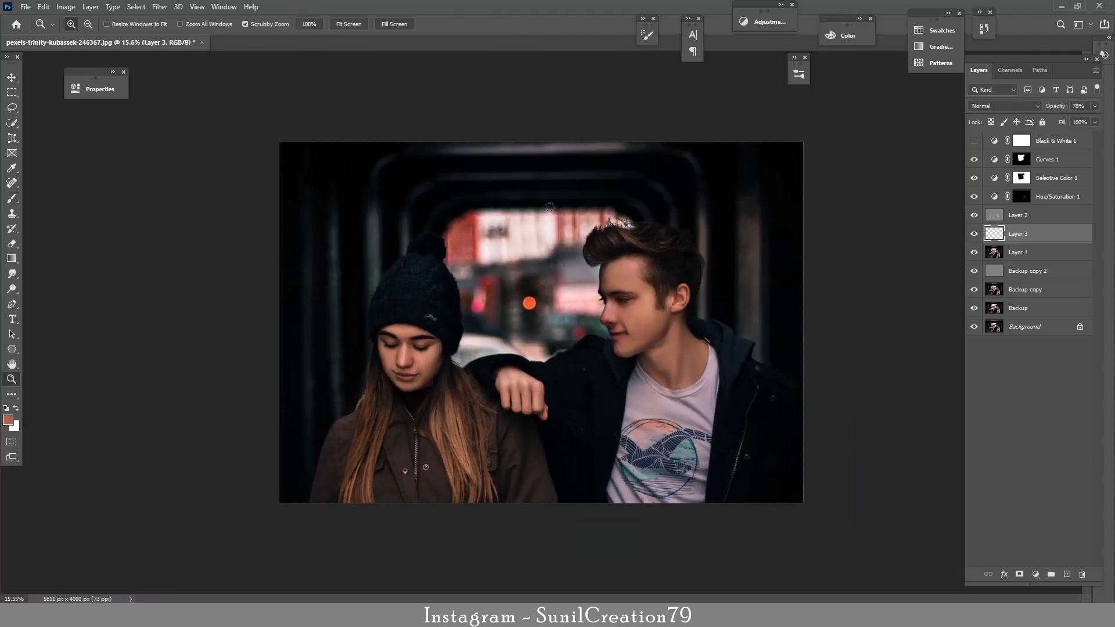
Step: Stamp the visible layers above the Curves layer and give the copy Camera Raw vignetting of -18 and grain of 15
click(1045, 159)
click(160, 7)
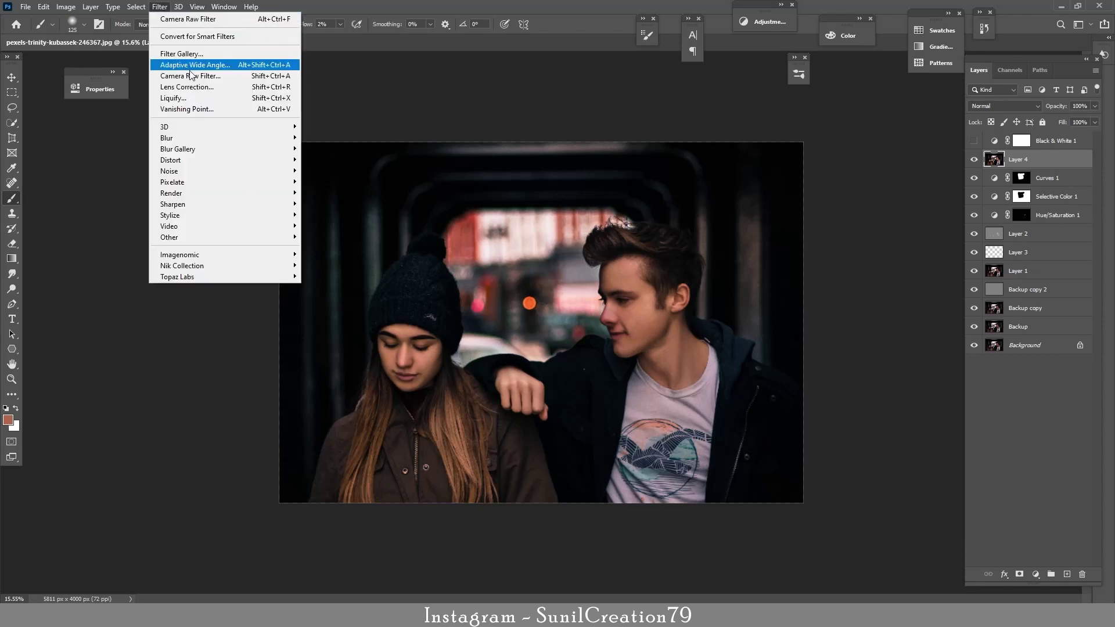
click(194, 75)
scroll(1047, 472, down, 3)
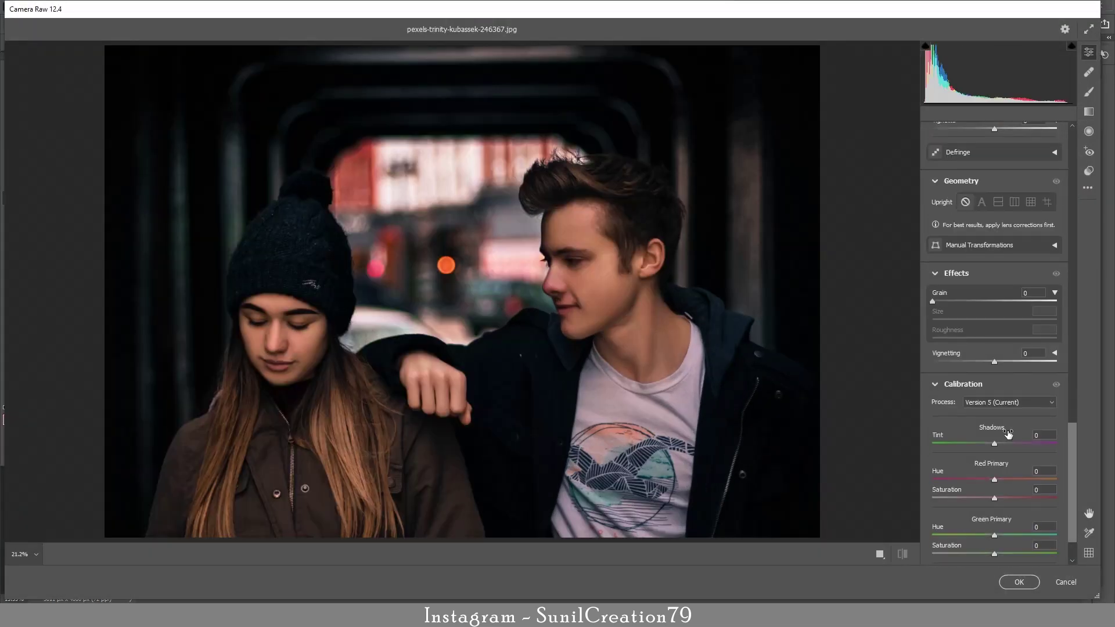
drag(993, 361, 981, 357)
drag(635, 263, 660, 274)
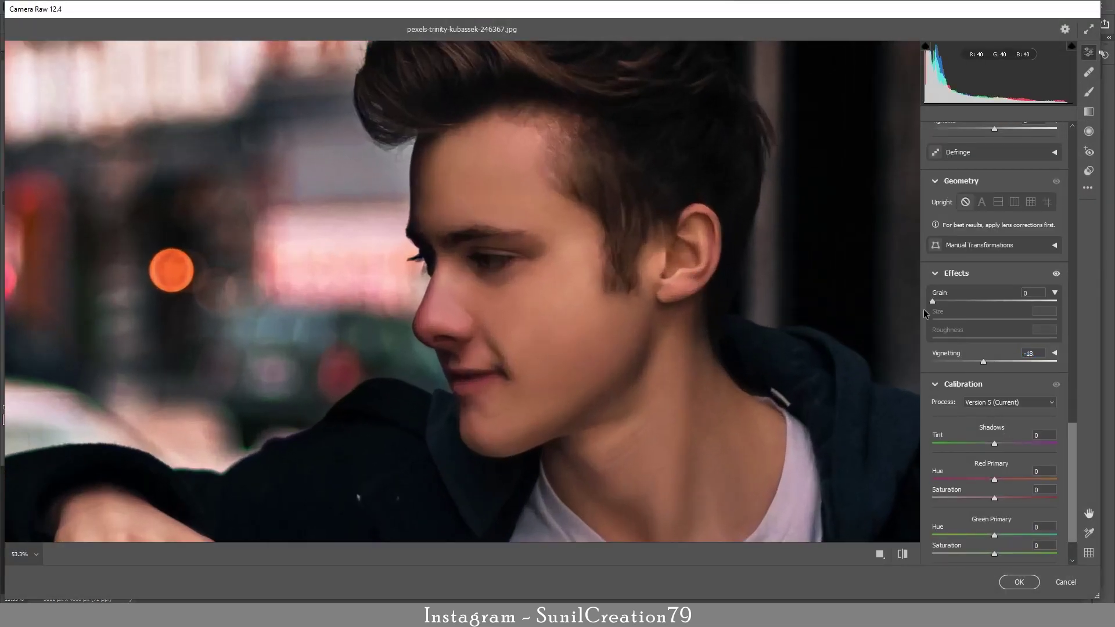
drag(932, 302, 950, 302)
scroll(962, 309, down, 2)
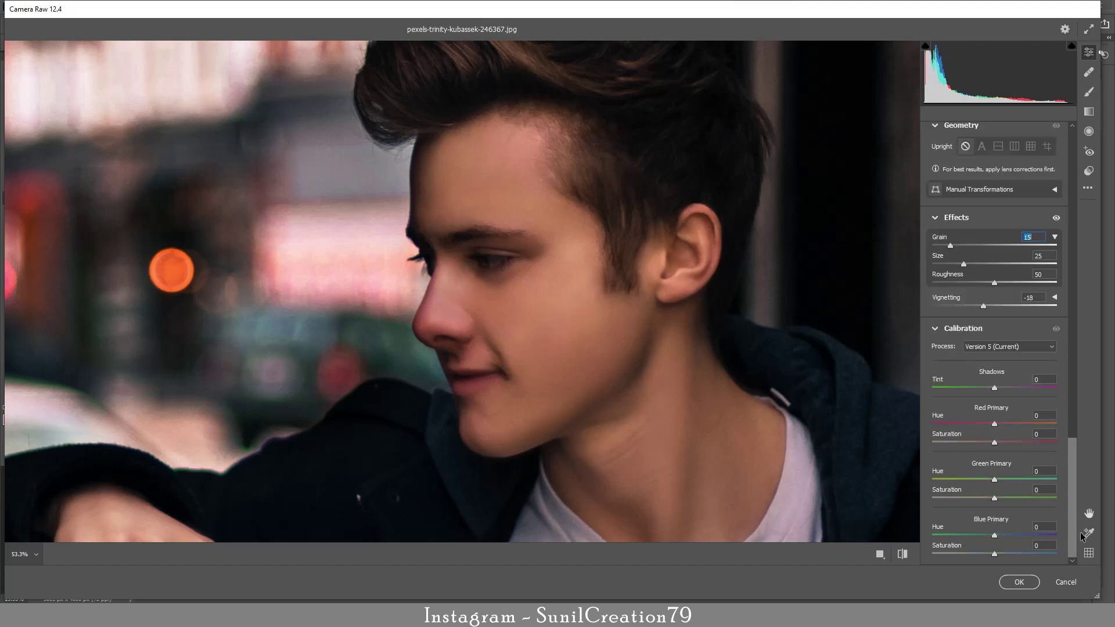
Step: Try a Blue Primary hue of -11 in the calibration and a Reds hue of -16 in the color mixer
drag(819, 415, 769, 426)
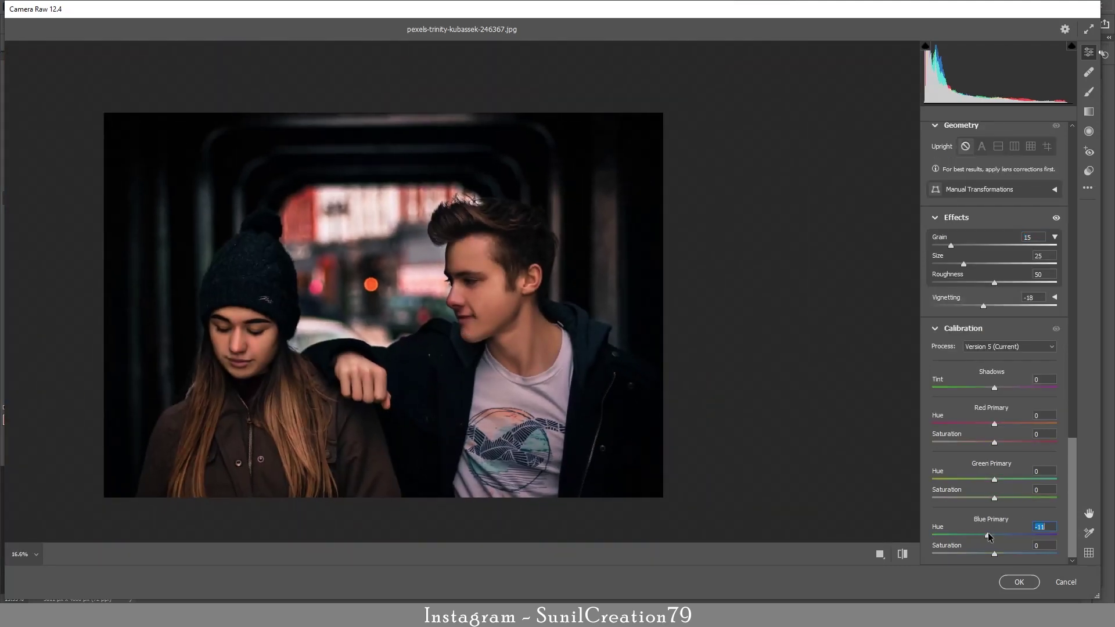
scroll(1022, 383, up, 6)
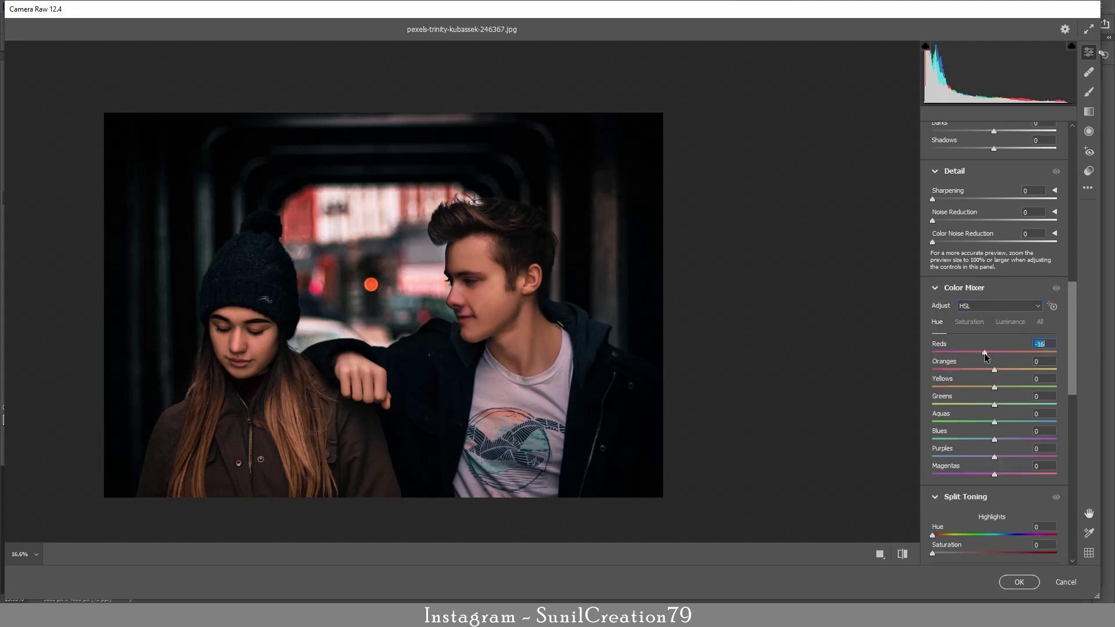
mouse_move(984, 354)
mouse_down()
mouse_move(1005, 364)
mouse_move(995, 367)
mouse_up()
Step: Set the Oranges to saturation -12 and luminance +3 in the color mixer, and apply the Camera Raw filter
click(969, 323)
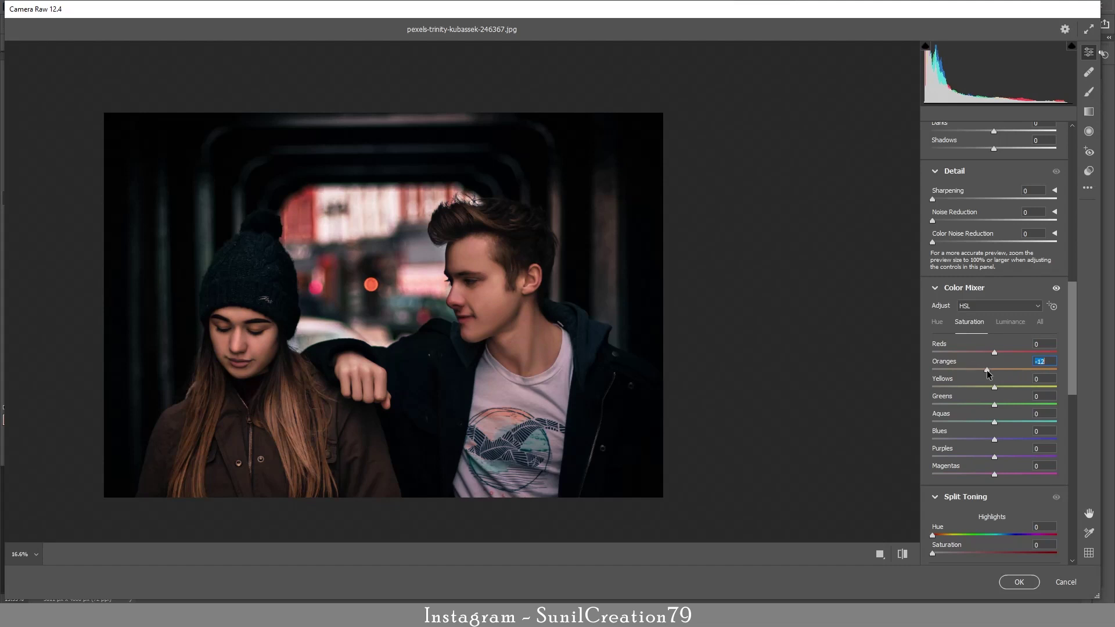
click(1010, 322)
mouse_move(994, 369)
mouse_down()
mouse_move(1005, 370)
mouse_move(992, 370)
mouse_up()
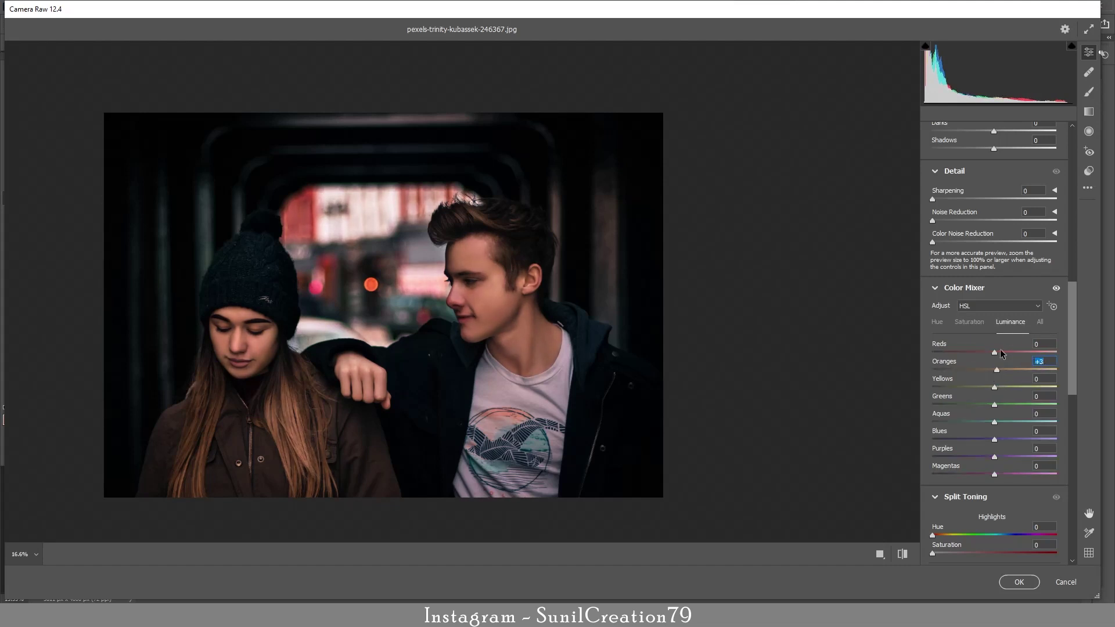
click(1020, 581)
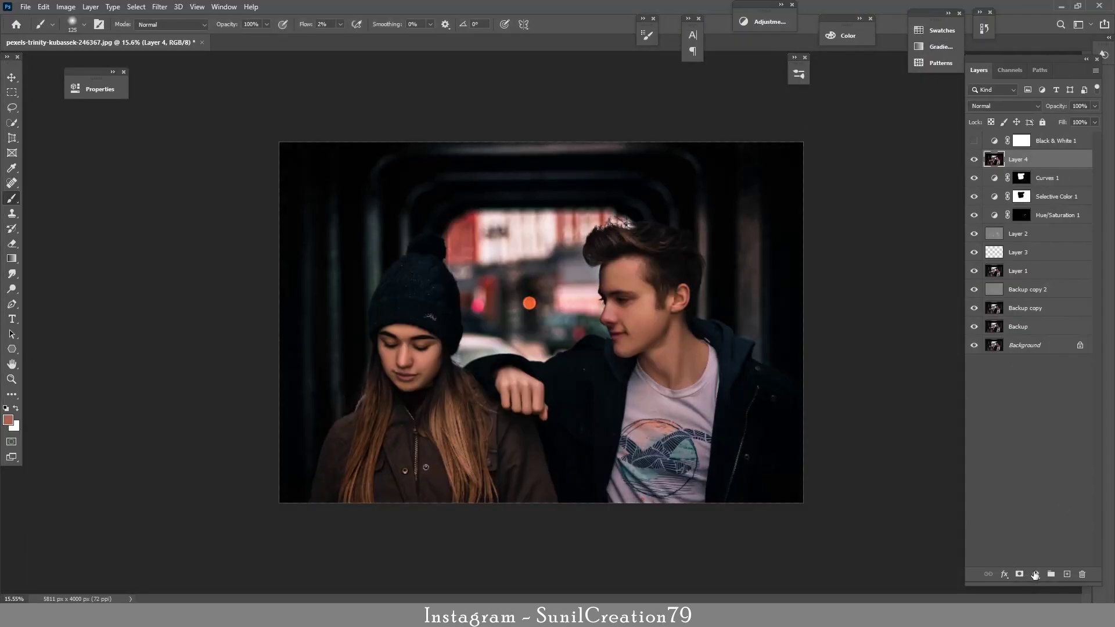
Step: Add a Curves adjustment above the Camera Raw layer and brighten the portrait by moving the white point to about input 203
click(1034, 574)
click(1045, 423)
drag(275, 270, 252, 272)
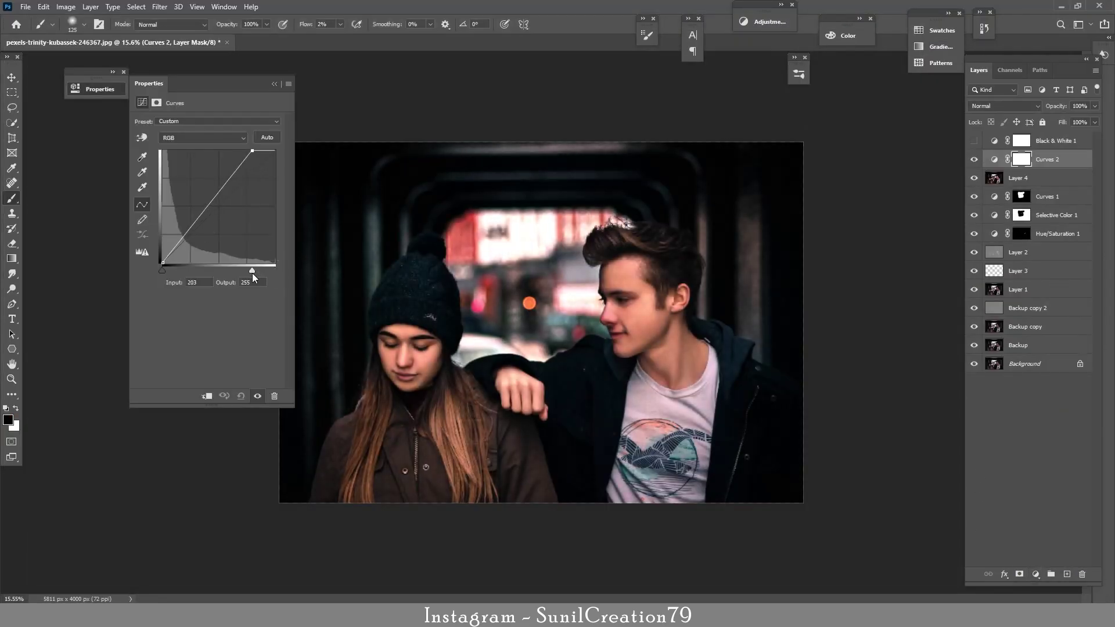
key(z)
mouse_move(625, 346)
mouse_down()
mouse_move(643, 356)
mouse_move(622, 356)
mouse_up()
key(b)
Step: Compare the Camera Raw layer shown and hidden, and lower its opacity to 69%
click(974, 180)
click(974, 180)
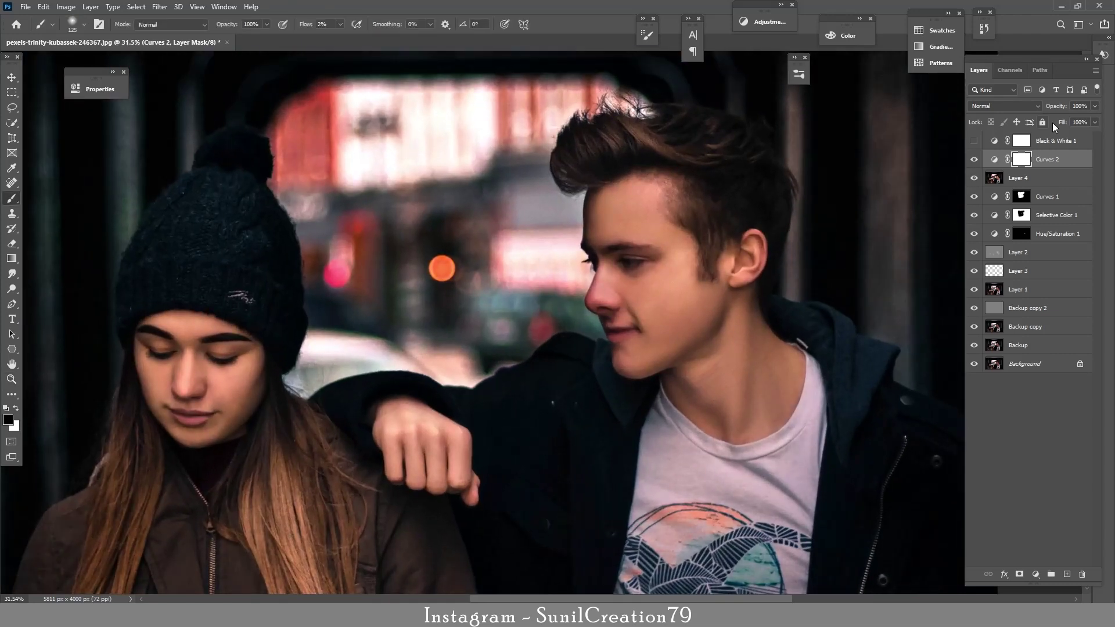
click(1039, 180)
drag(1066, 107, 1057, 108)
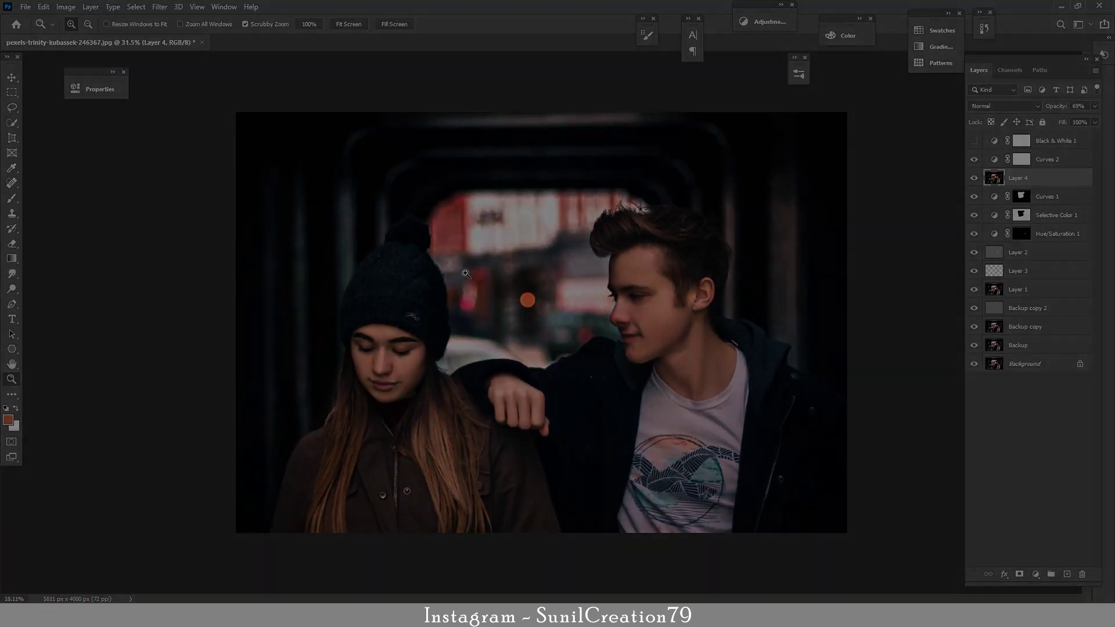